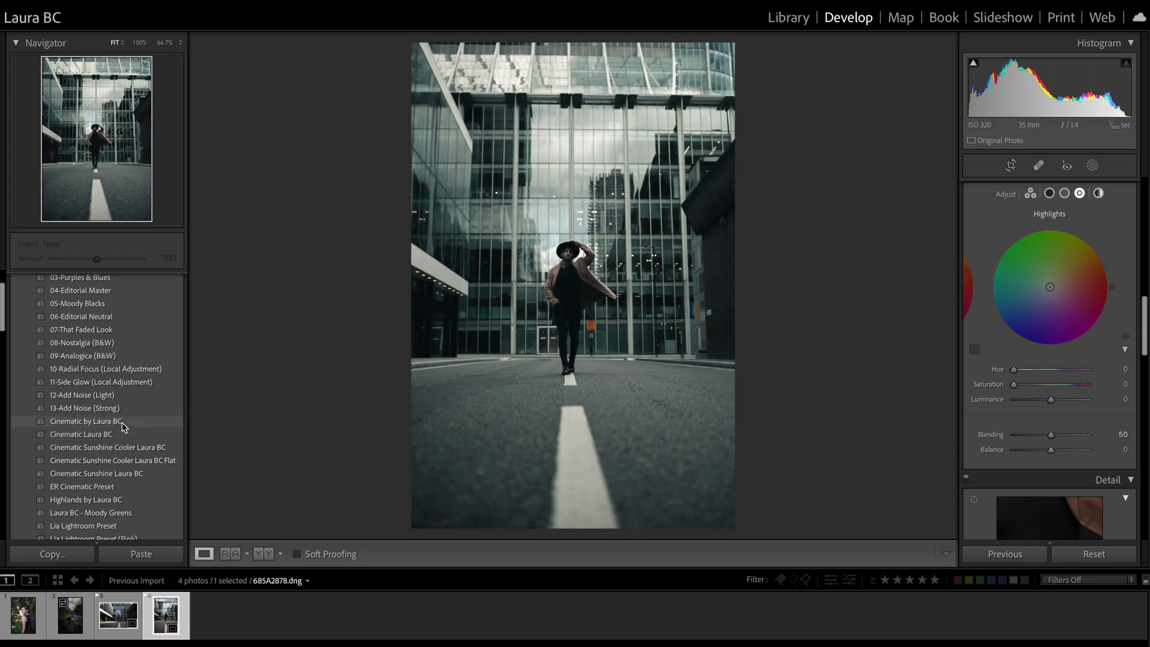
# Apply the Cinematic preset and warm the white balance temperature to 6,506
pyautogui.click(123, 424)
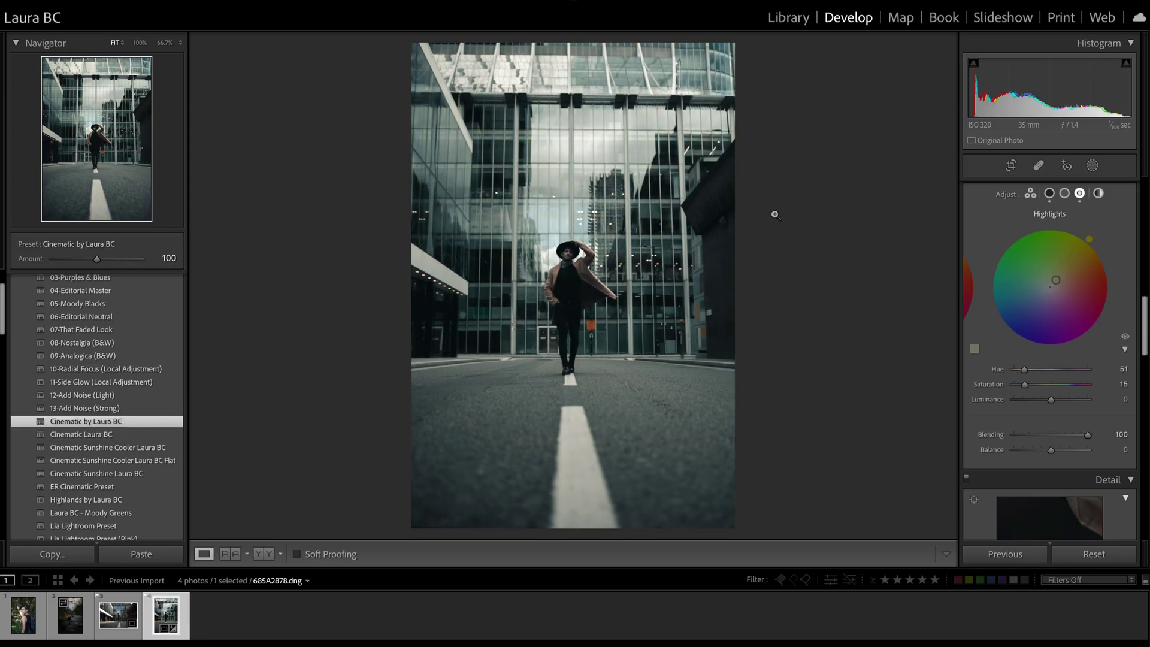
pyautogui.scroll(10, 1019, 278)
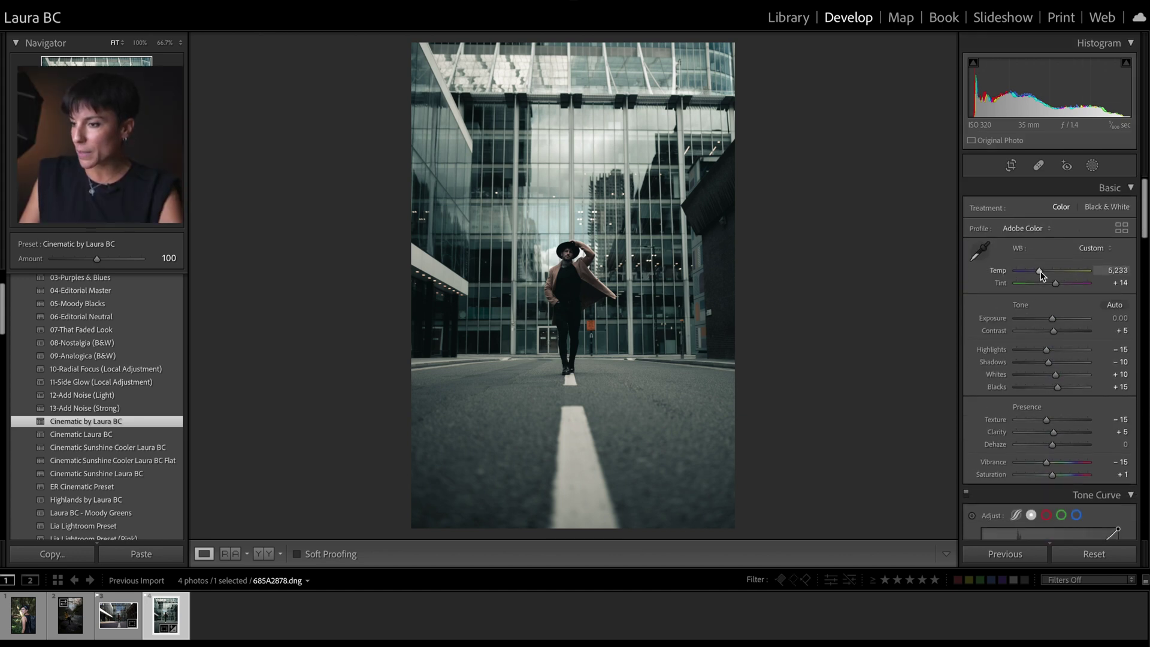
pyautogui.moveTo(1041, 275); pyautogui.dragTo(1050, 274)
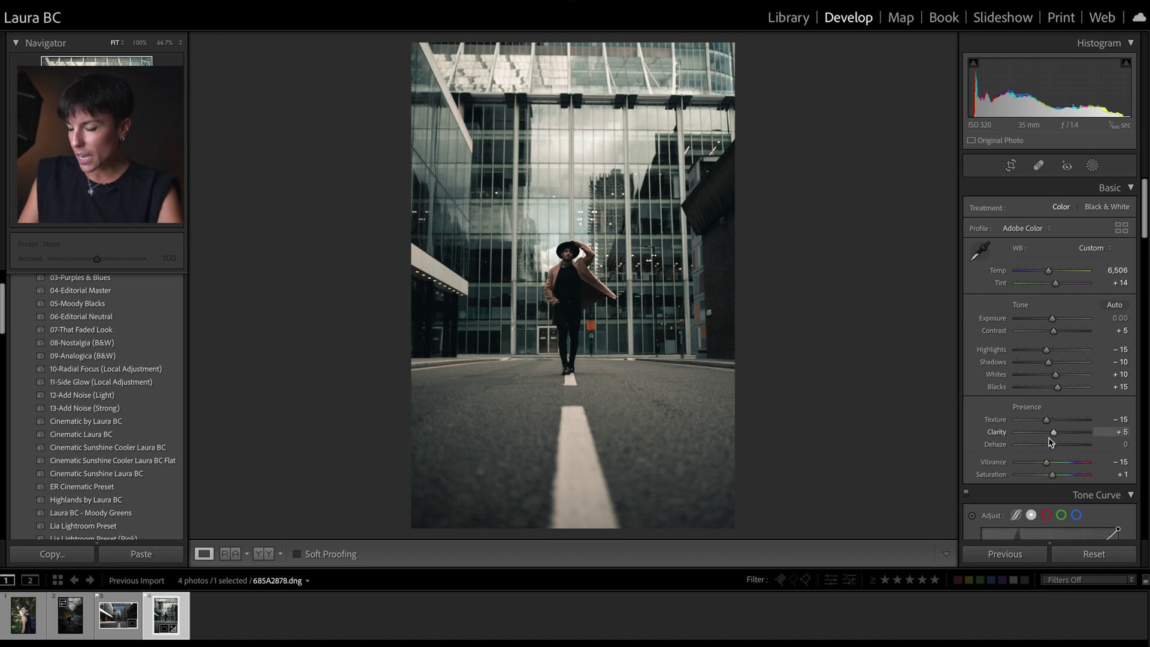
# Raise Vibrance to +20, Exposure to +0.40 and Blacks to +22, and ease Contrast to -2
pyautogui.moveTo(1047, 462); pyautogui.dragTo(1060, 466)
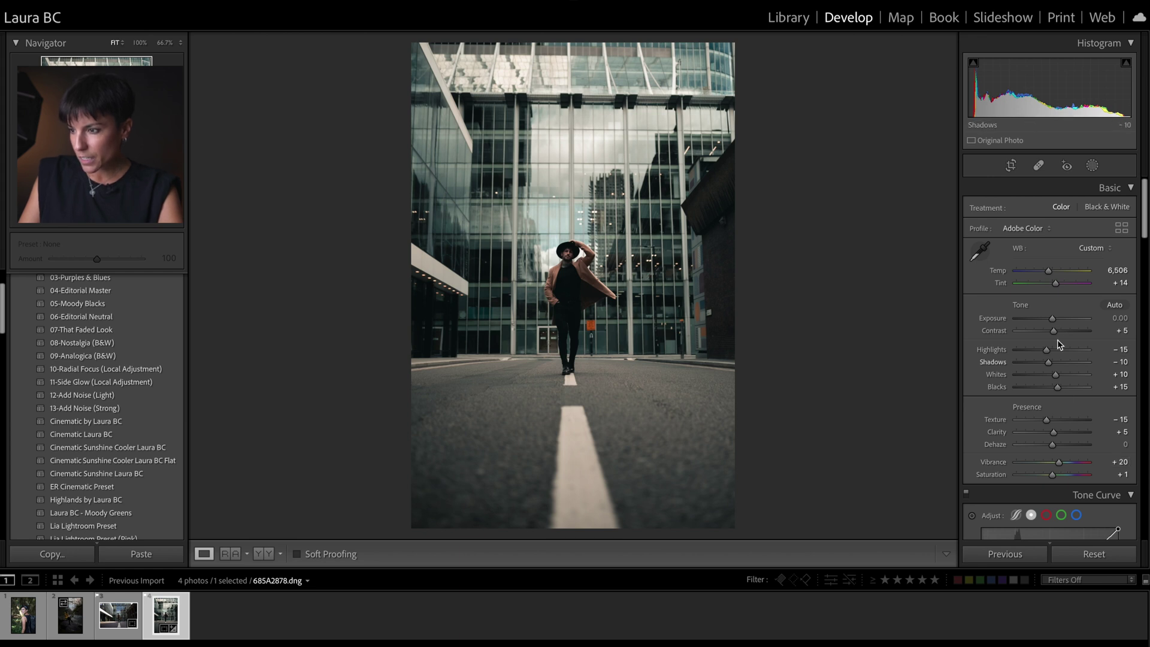
pyautogui.moveTo(1053, 318); pyautogui.dragTo(1056, 321)
pyautogui.moveTo(1059, 387); pyautogui.dragTo(1062, 391)
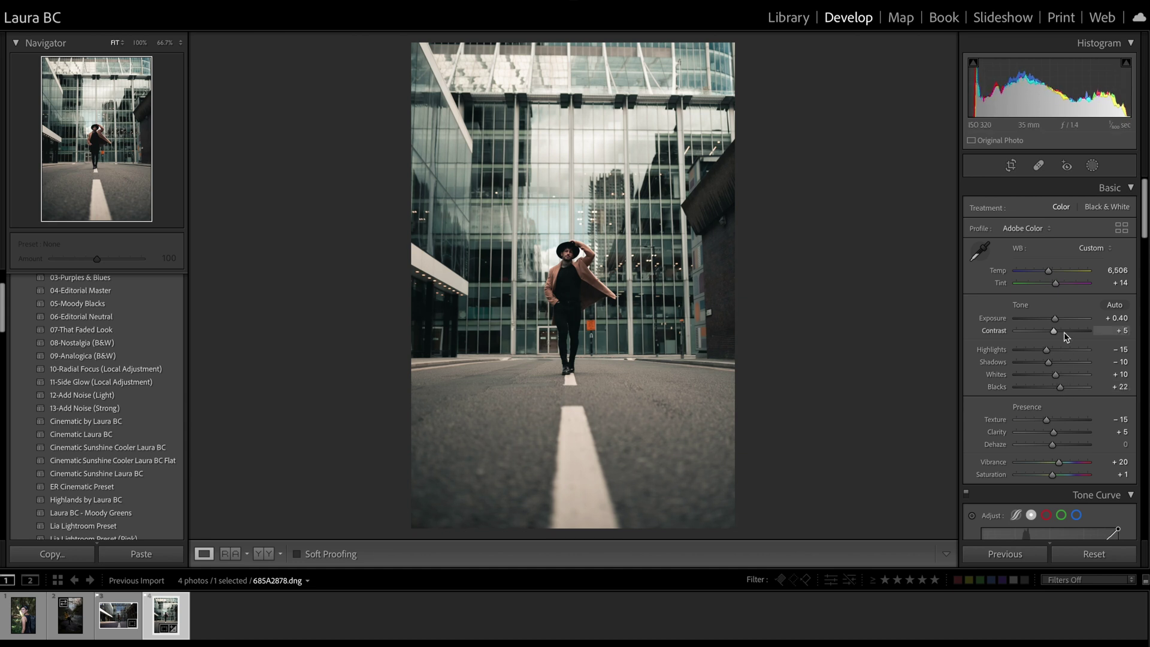
pyautogui.moveTo(1057, 331); pyautogui.dragTo(1055, 331)
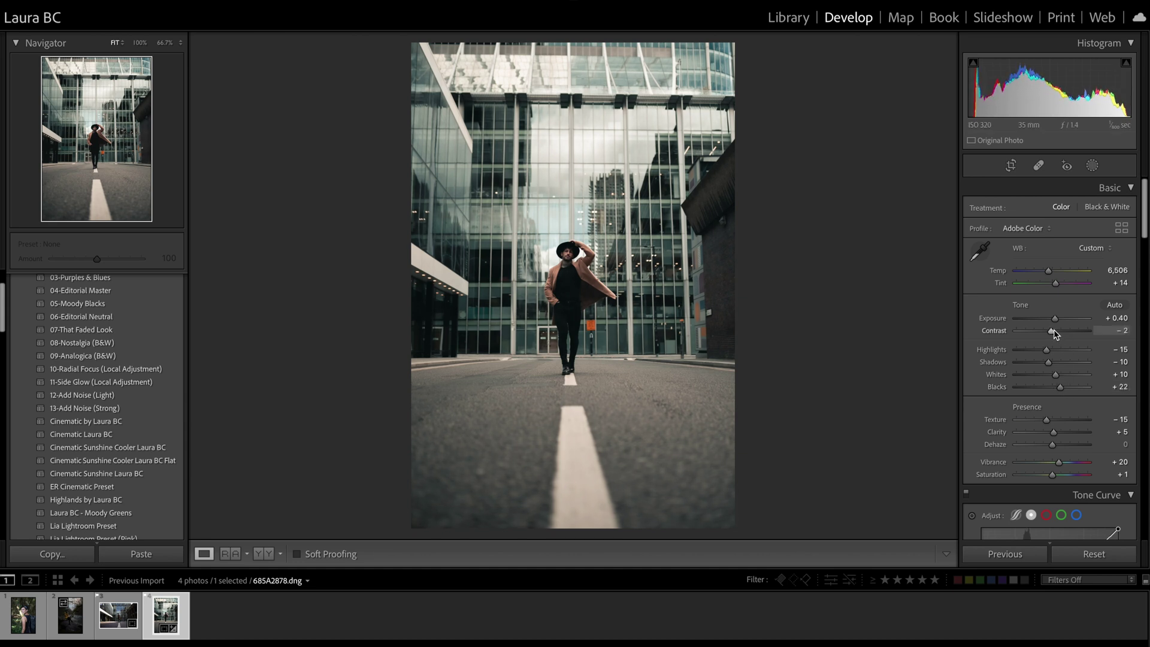
pyautogui.scroll(-2, 1054, 334)
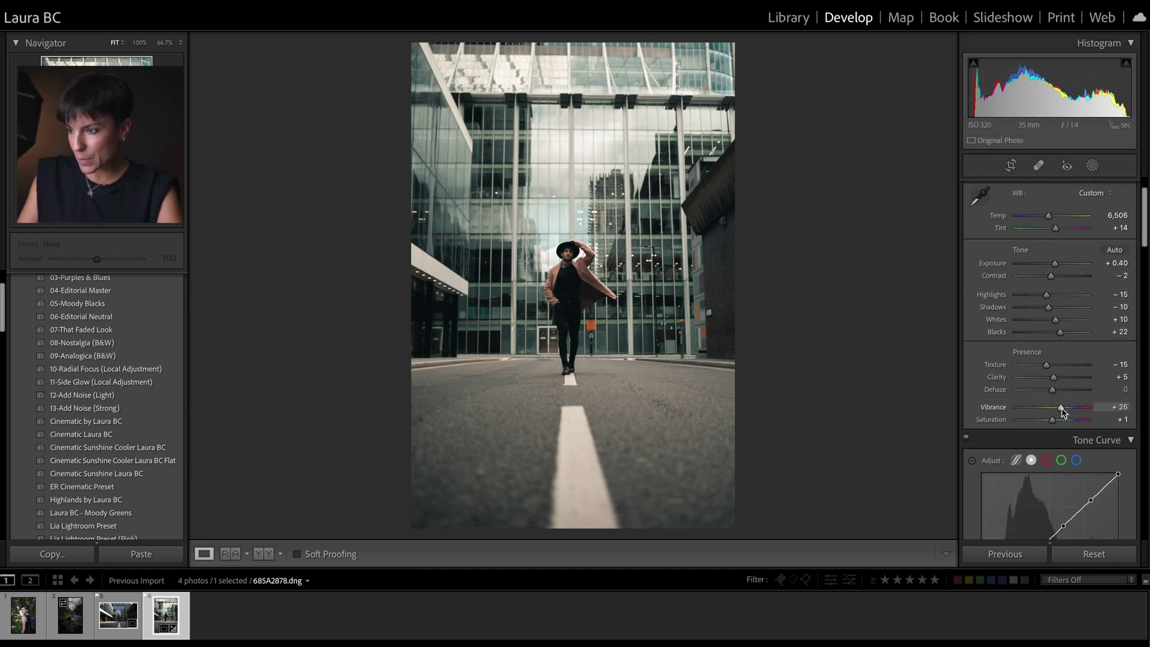
# Push Vibrance to +30 and drop the Color Grading Highlights Saturation to 0
pyautogui.moveTo(1062, 409); pyautogui.dragTo(1065, 410)
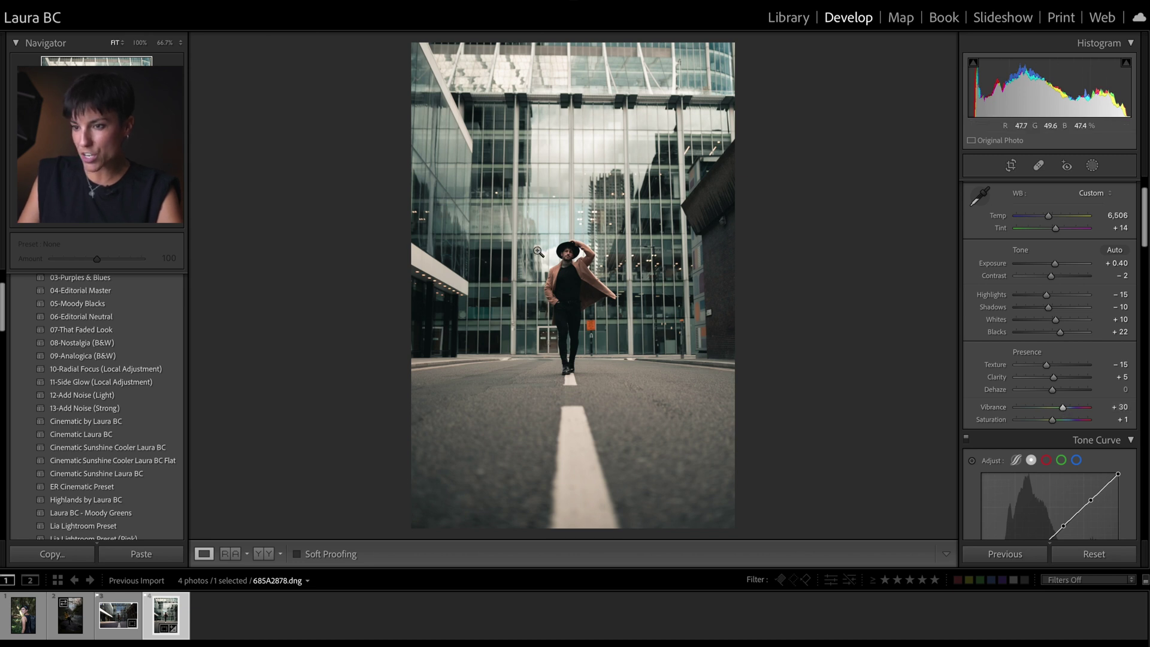
pyautogui.scroll(-1, 992, 362)
pyautogui.scroll(-15, 993, 362)
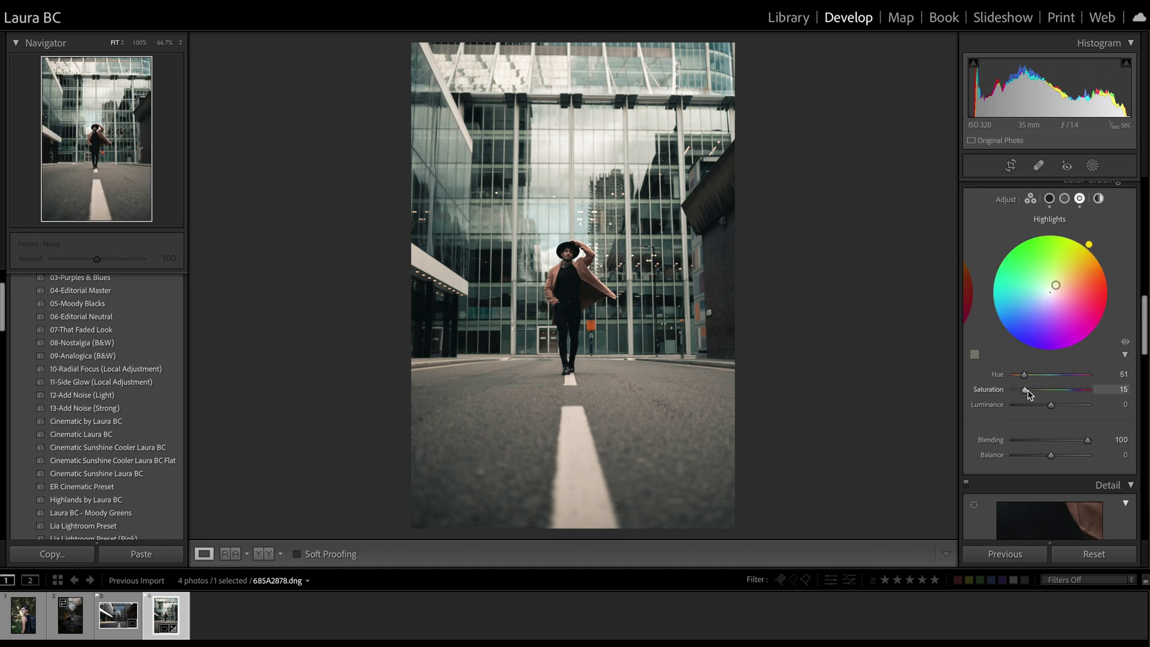
pyautogui.moveTo(1028, 393); pyautogui.dragTo(1001, 391)
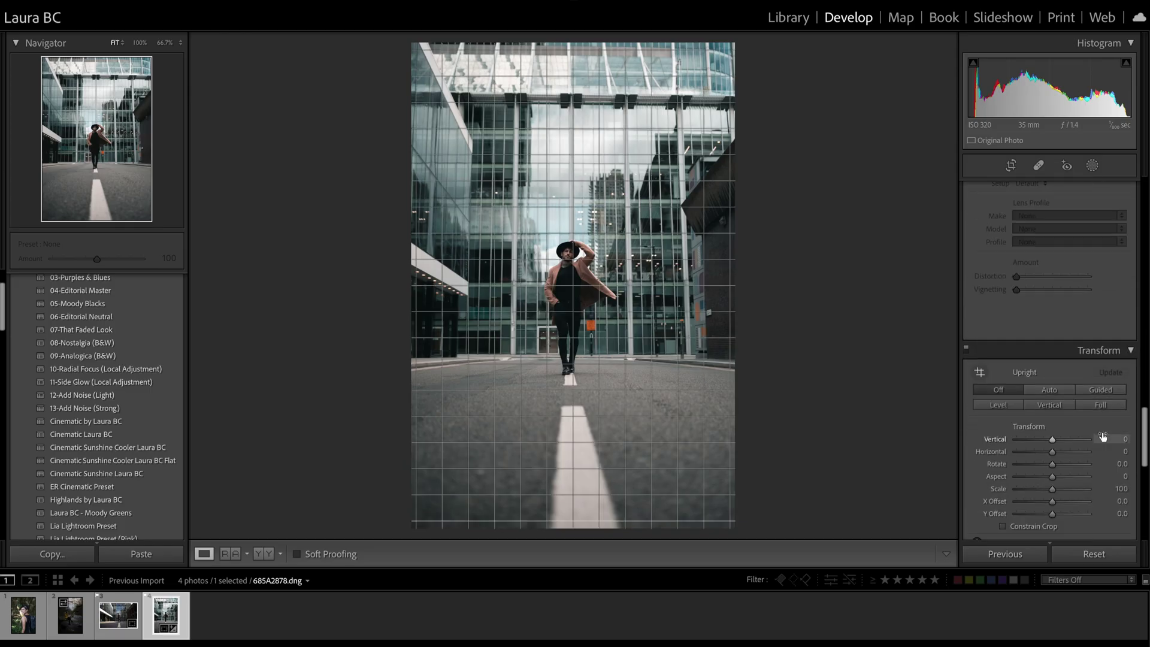
pyautogui.scroll(-5, 1102, 437)
# Set Post-Crop Vignetting Amount to about -19 and Exposure to +0.50
pyautogui.moveTo(1048, 271); pyautogui.dragTo(1040, 285)
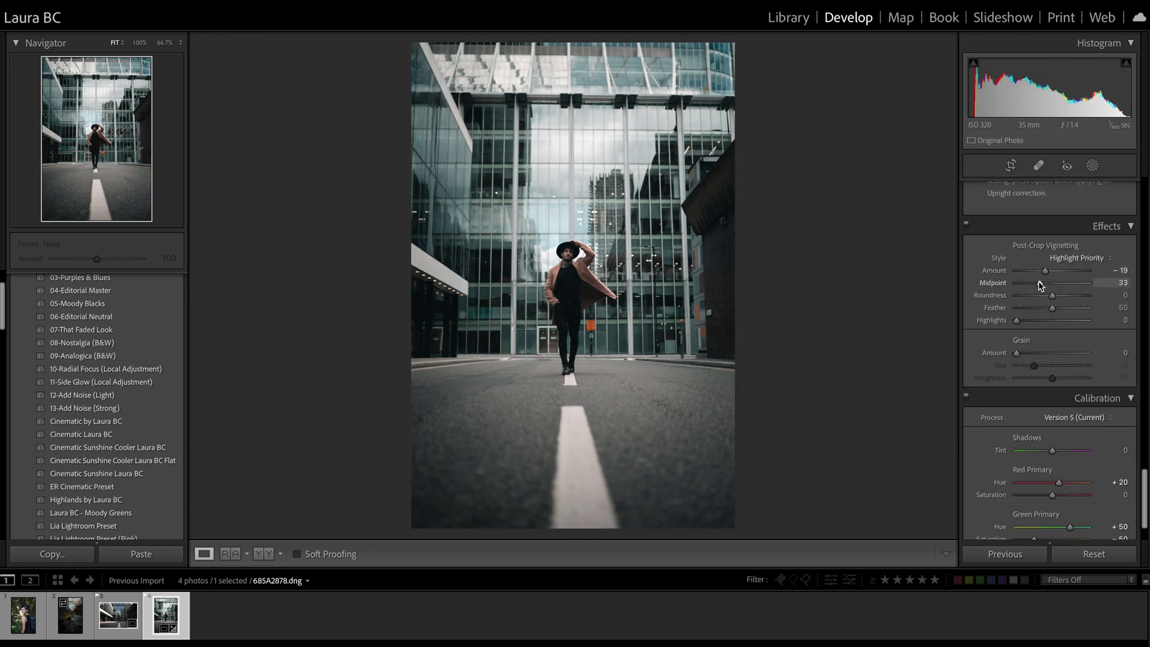
pyautogui.scroll(15, 1046, 299)
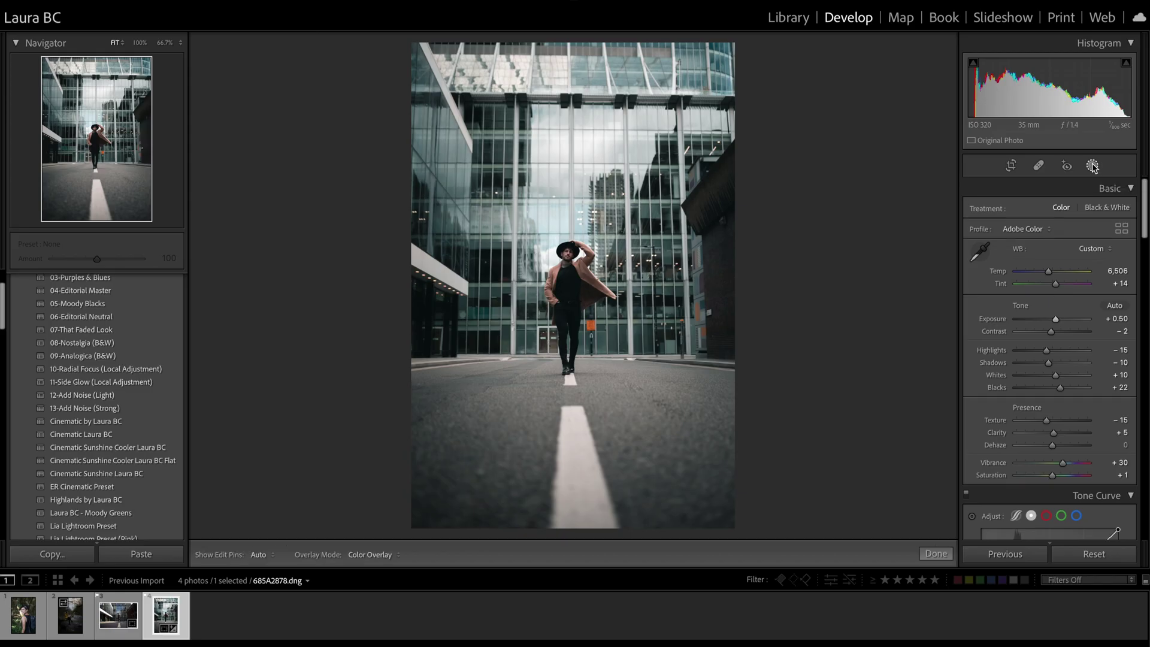
pyautogui.click(1093, 166)
# Select Subject on the walking man and brush-erase the stray mask on the right building
pyautogui.click(1009, 207)
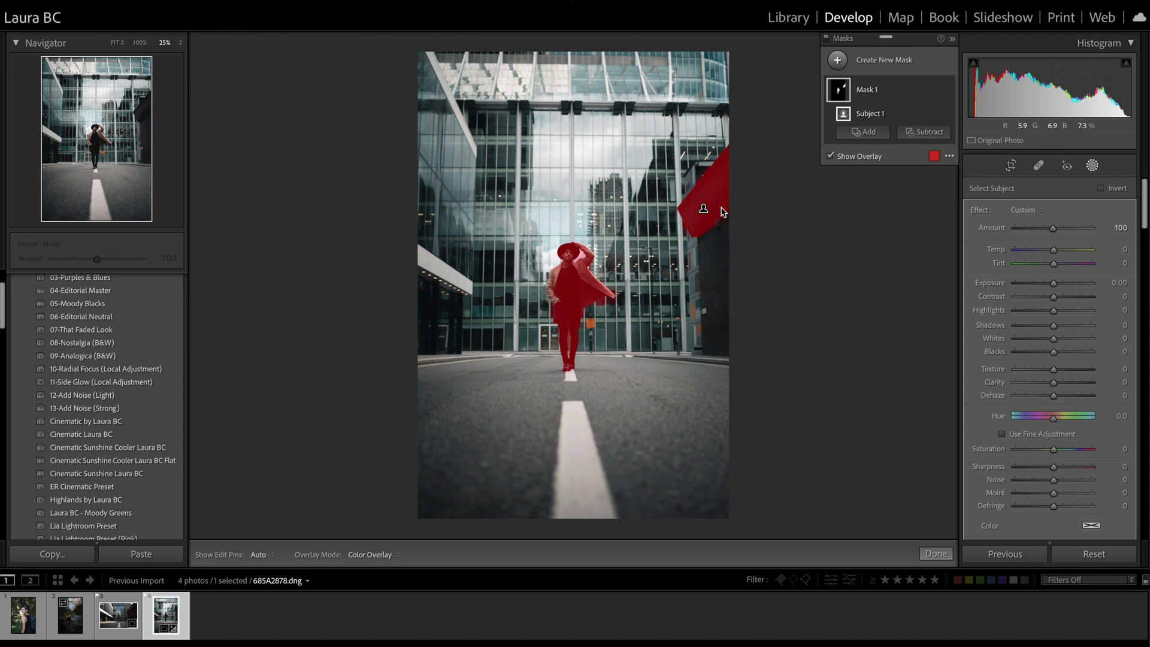
pyautogui.click(925, 132)
pyautogui.click(933, 208)
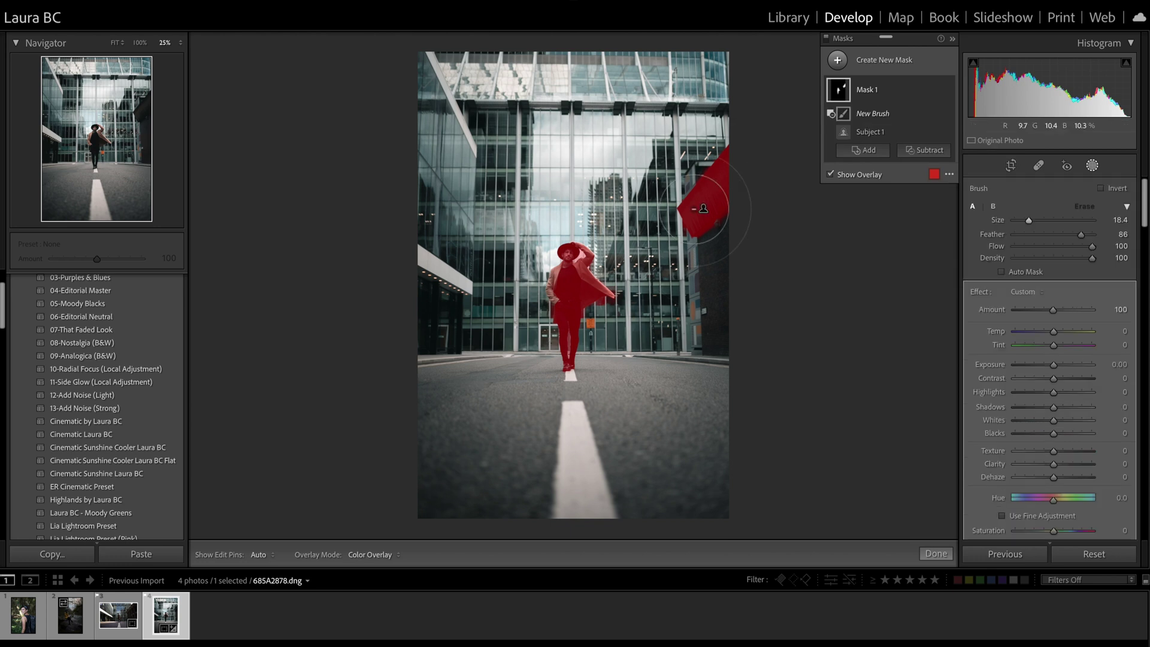
pyautogui.moveTo(698, 209)
pyautogui.mouseDown()
pyautogui.moveTo(731, 169)
pyautogui.moveTo(720, 160)
pyautogui.moveTo(728, 170)
pyautogui.moveTo(698, 247)
pyautogui.moveTo(713, 209)
pyautogui.mouseUp()
# Shrink the erase brush to size 9.7 and zoom to 100% on the man
pyautogui.click(1029, 220)
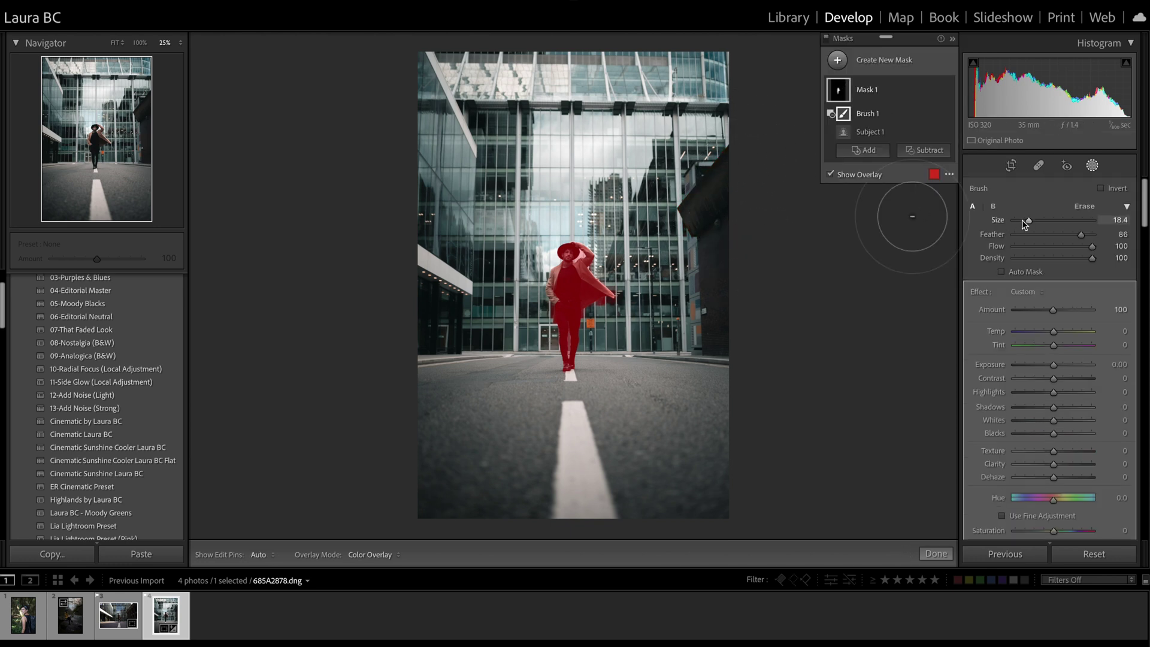
pyautogui.moveTo(1028, 223); pyautogui.dragTo(1022, 223)
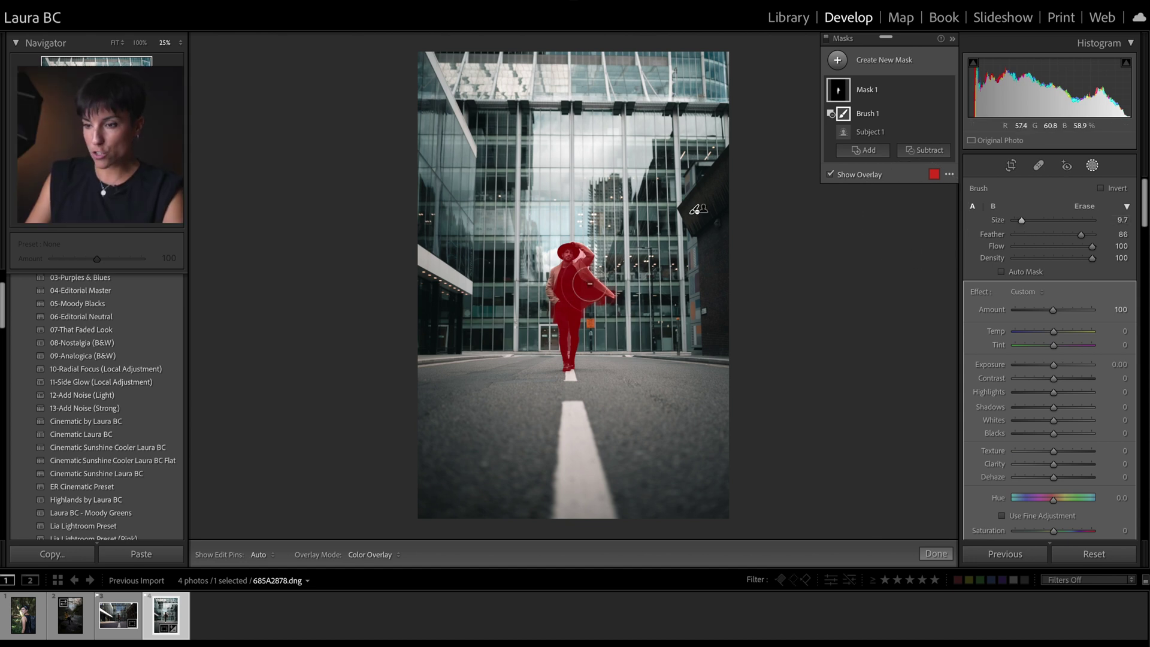
pyautogui.hotkey('ctrl', '=')
pyautogui.hotkey('ctrl', '=')
pyautogui.hotkey('ctrl', '=')
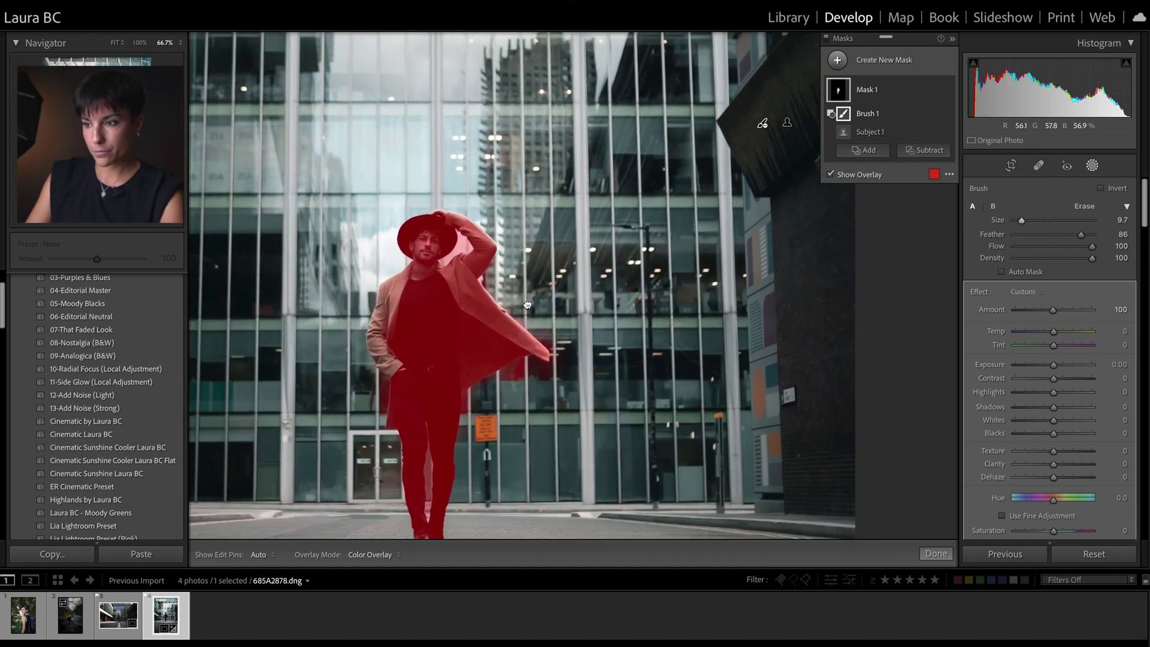
pyautogui.moveTo(527, 305); pyautogui.dragTo(550, 253)
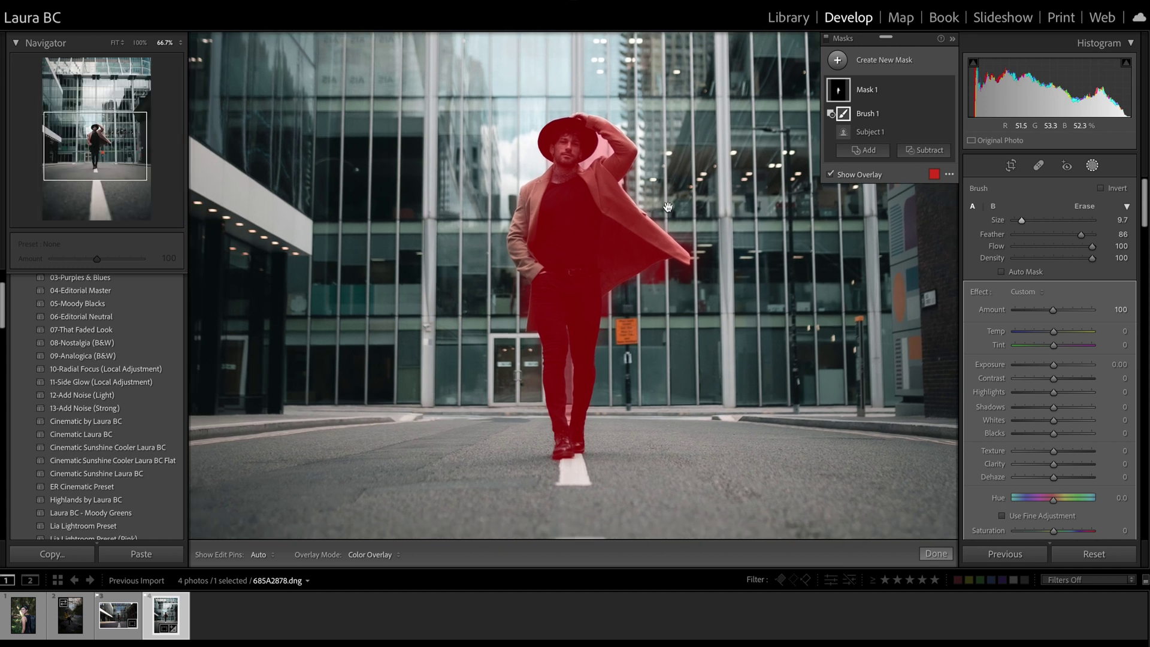
pyautogui.hotkey('ctrl', '=')
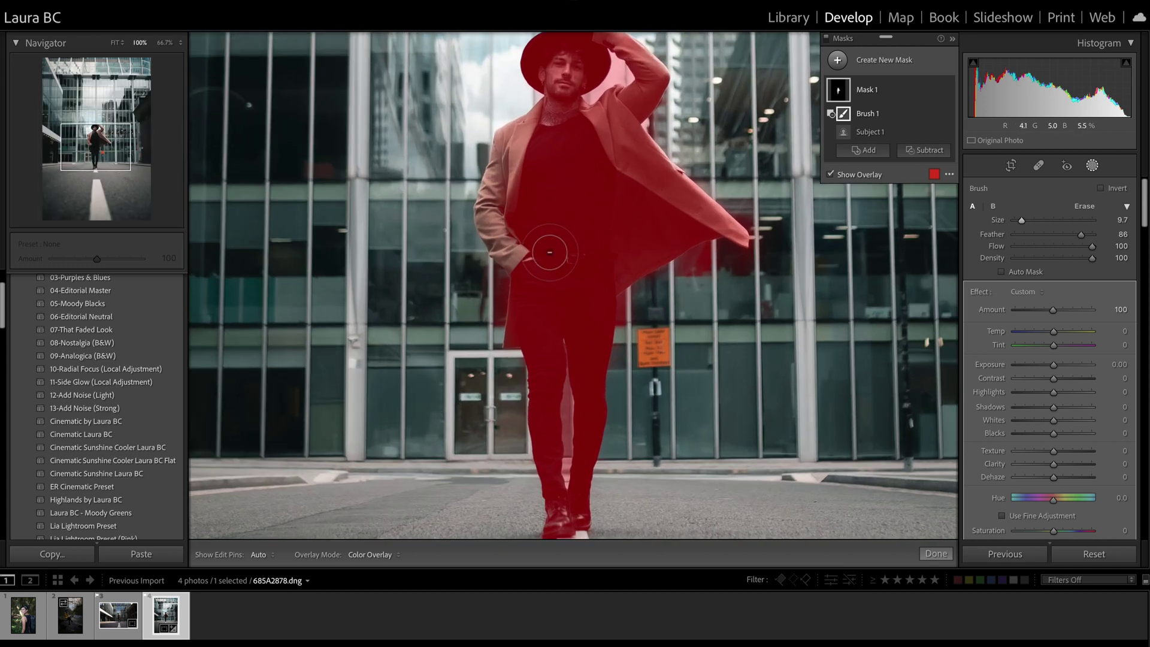
pyautogui.moveTo(570, 199); pyautogui.dragTo(556, 255)
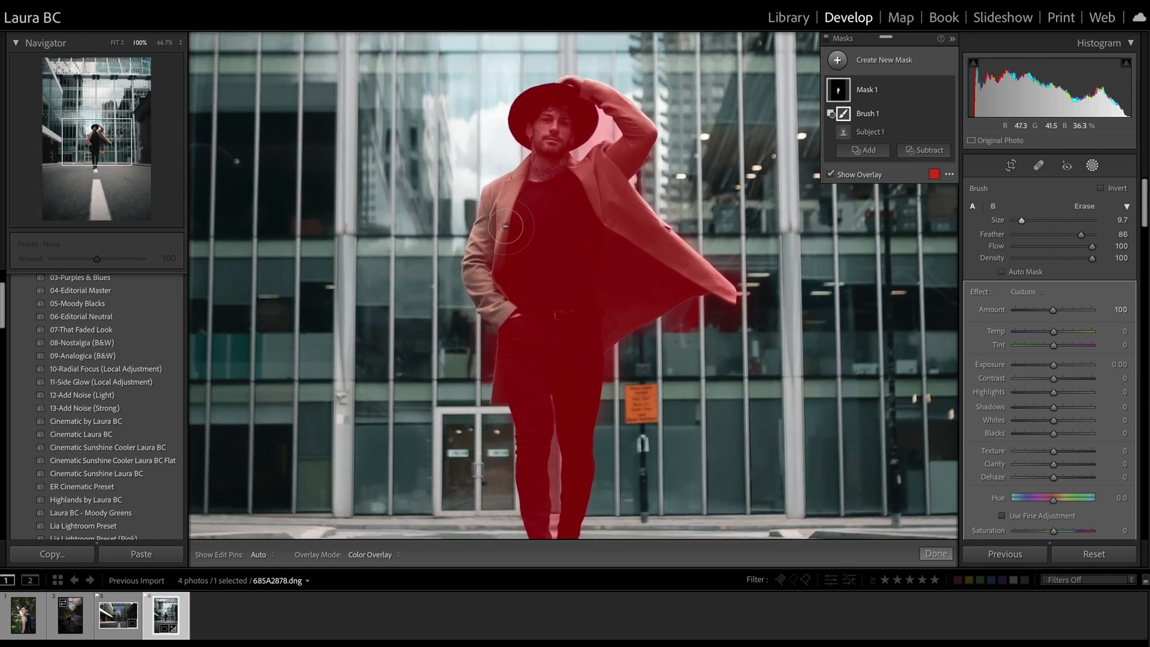
# Touch up the mask edges around the man with a size 4.3 brush component
pyautogui.click(864, 151)
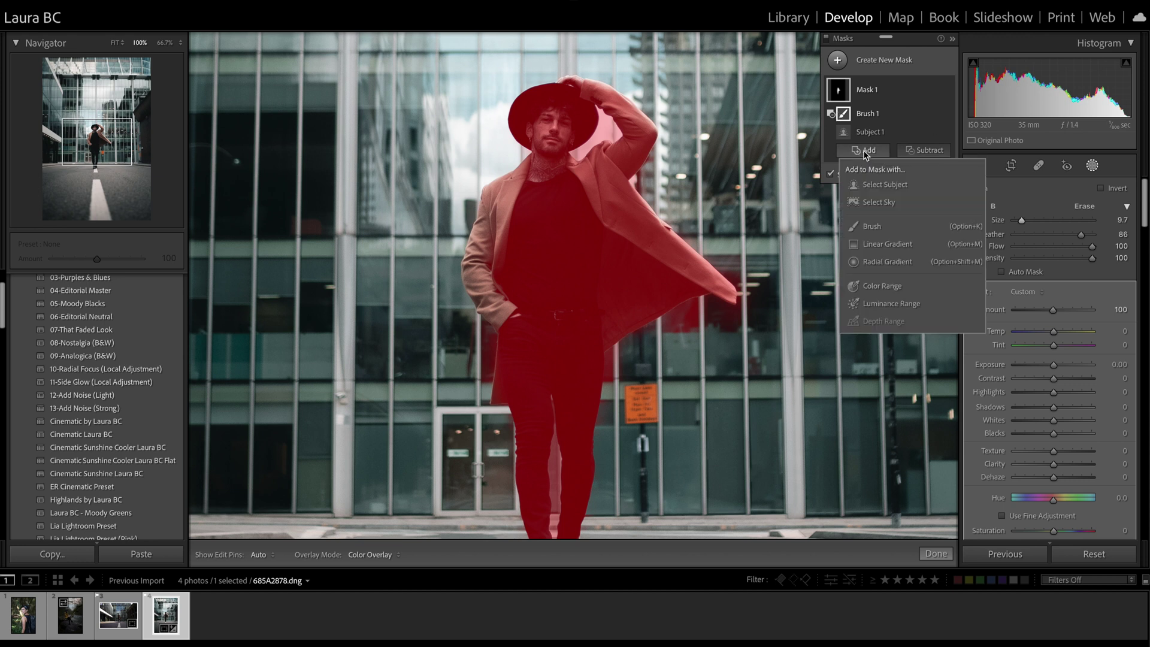
pyautogui.click(875, 226)
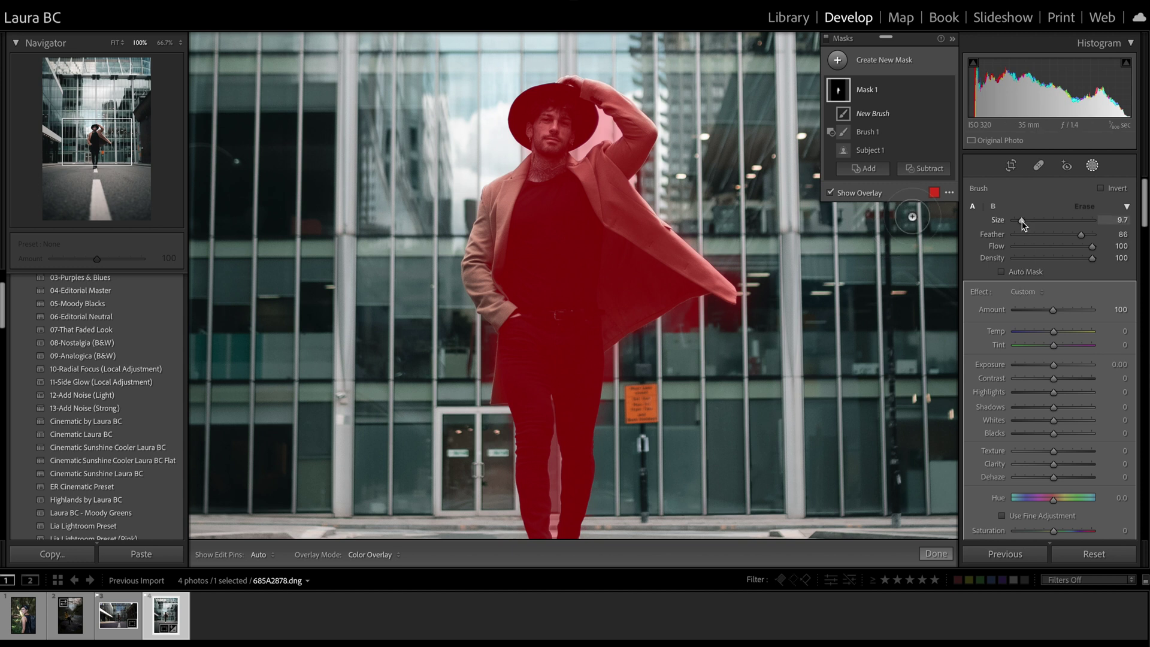
pyautogui.moveTo(1019, 222); pyautogui.dragTo(1017, 221)
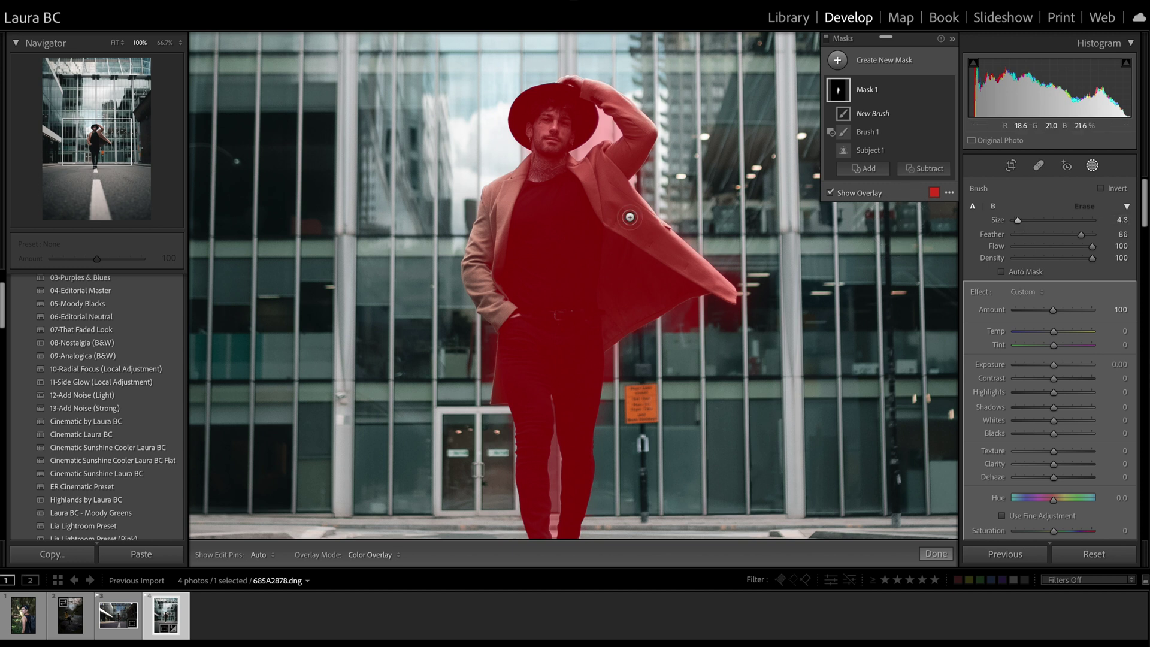
pyautogui.press('h')
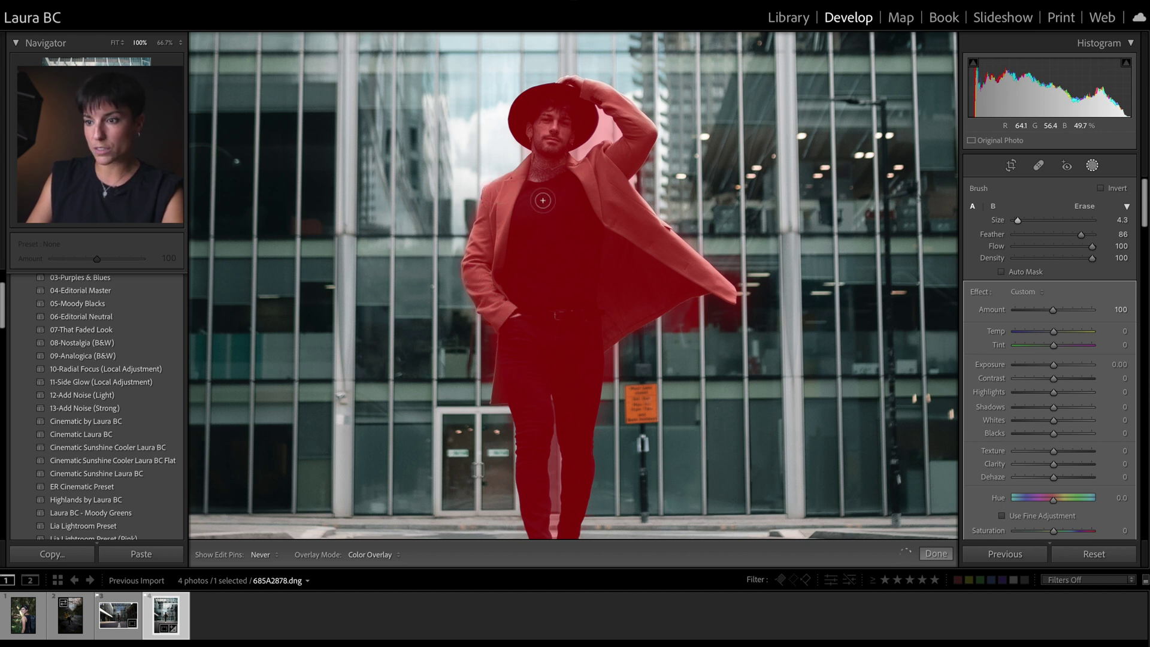
pyautogui.press('h')
pyautogui.hotkey('ctrl', '-')
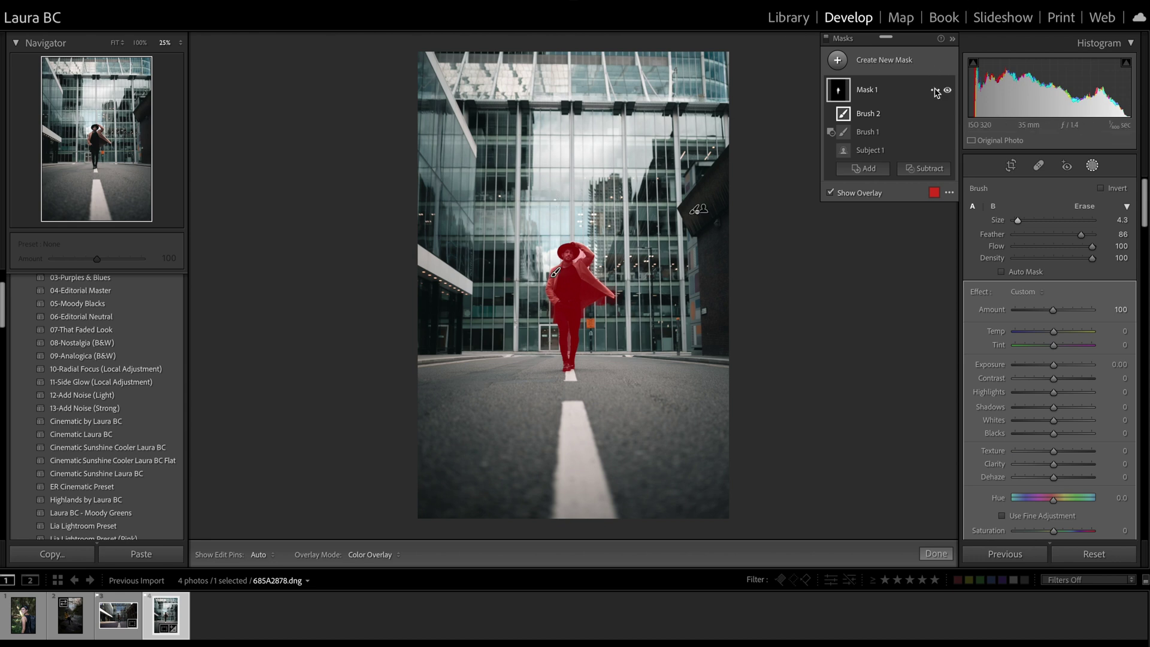
# Invert Mask 1, then intersect it with a radial gradient
pyautogui.click(936, 90)
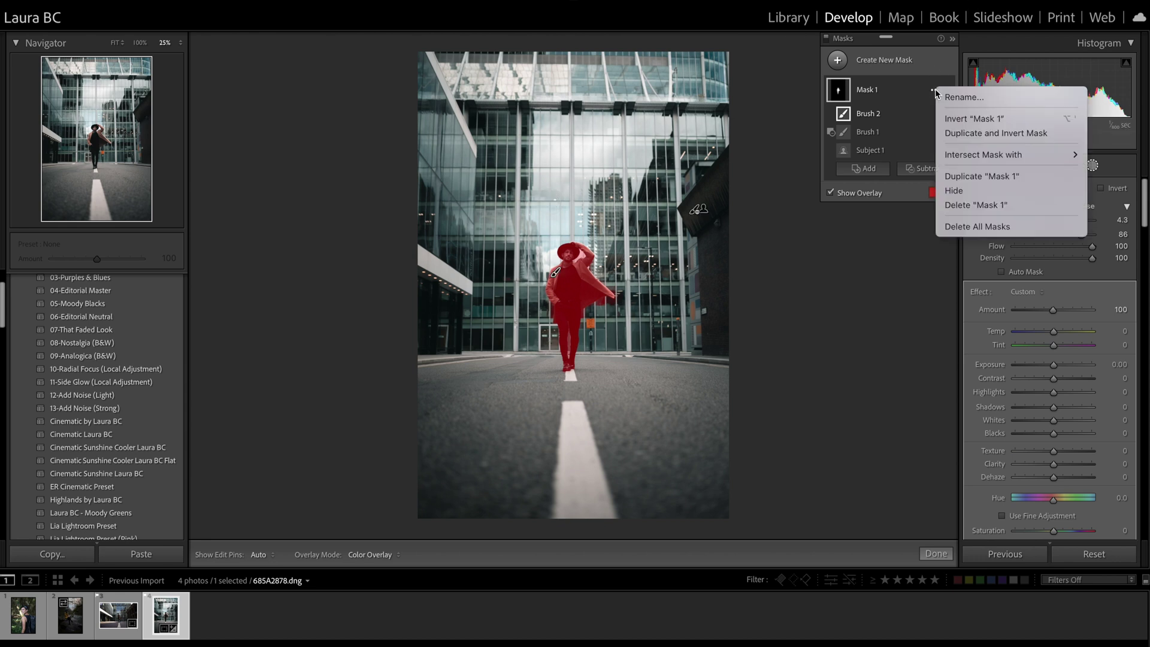
pyautogui.click(966, 119)
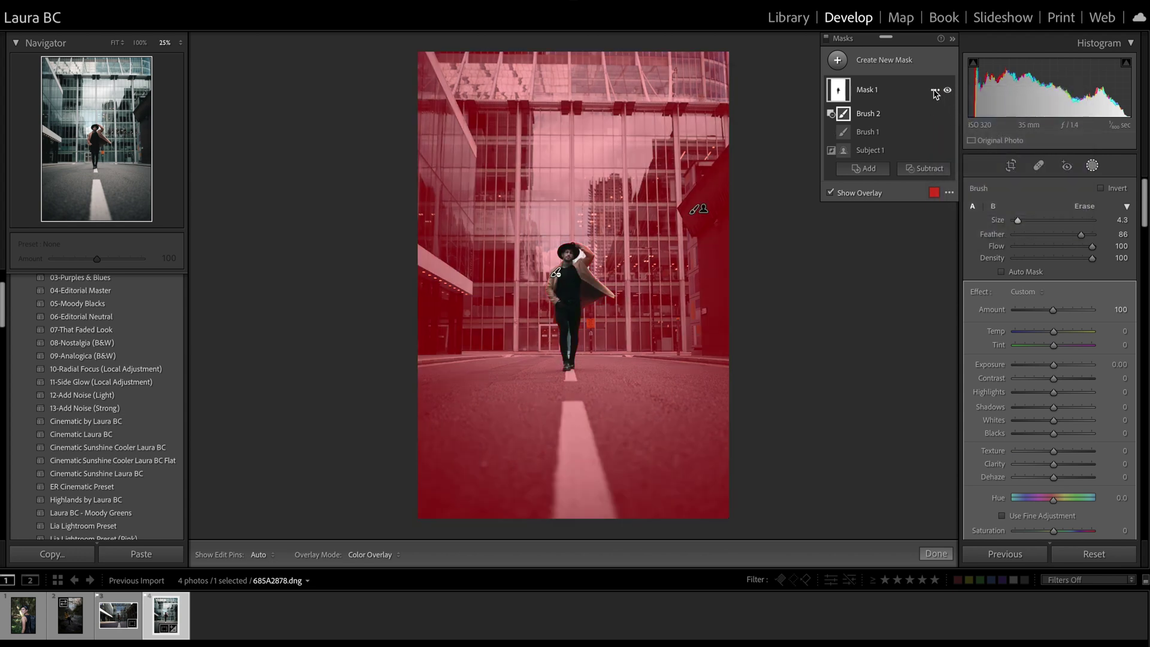
pyautogui.click(936, 92)
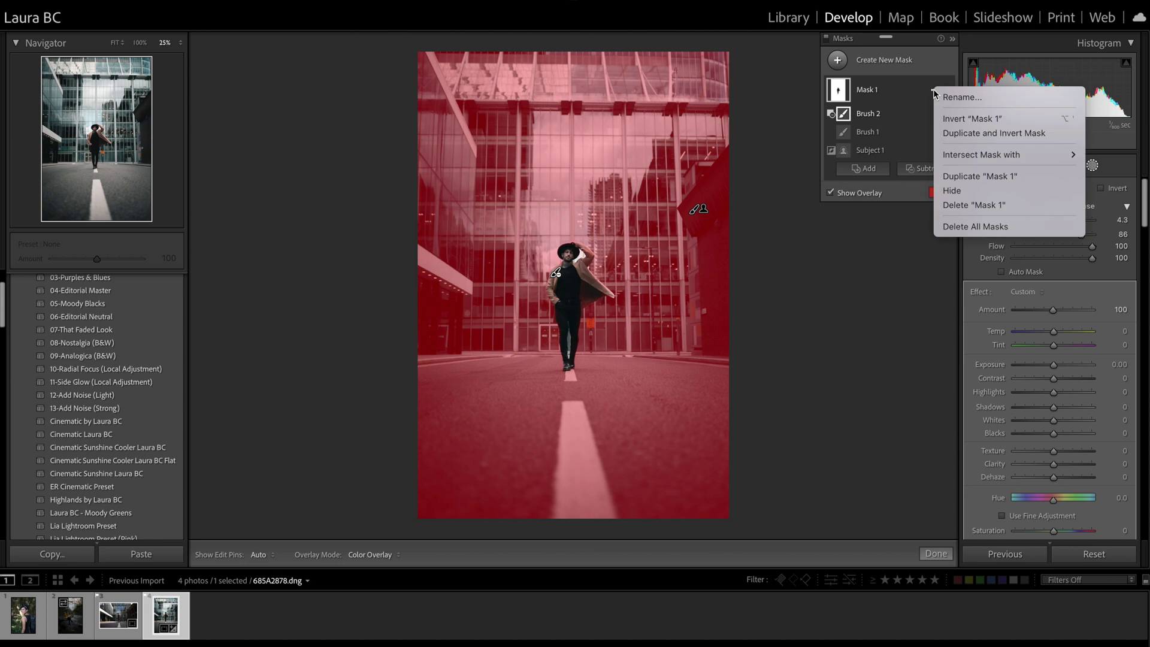
pyautogui.moveTo(965, 157)
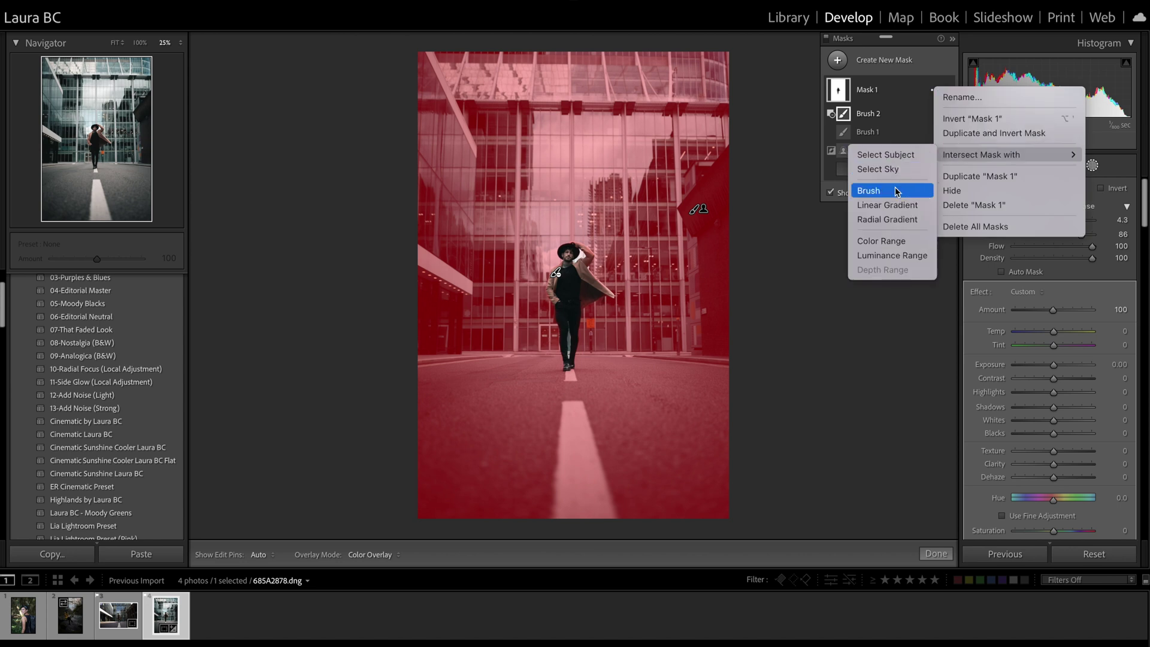
pyautogui.click(890, 220)
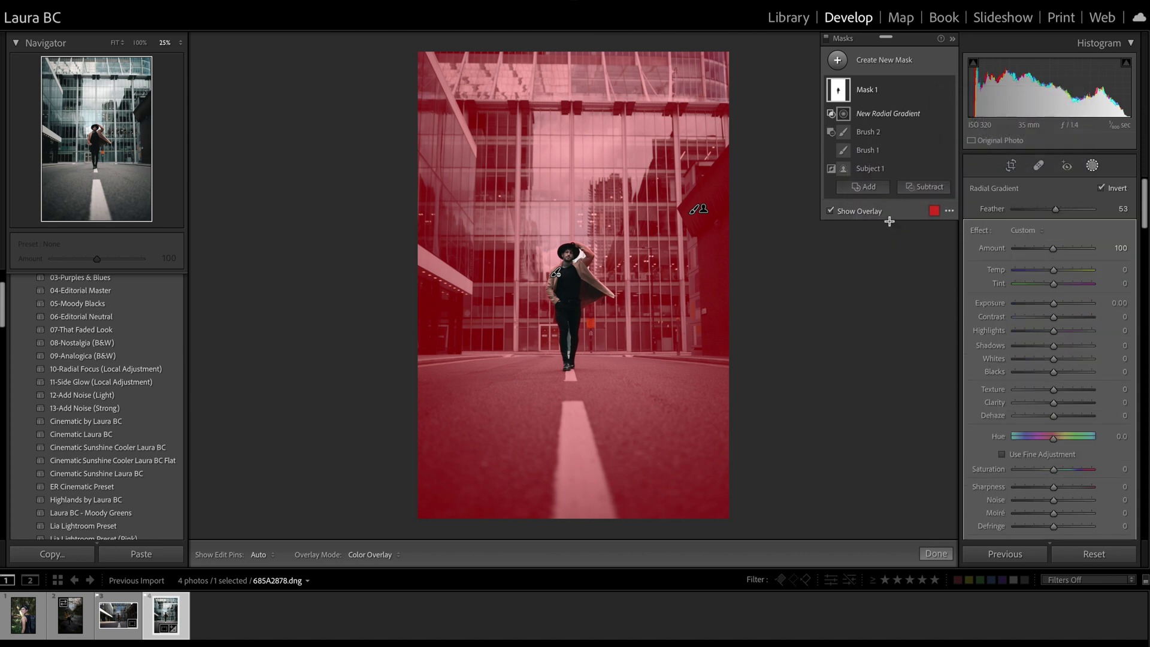
# Draw the radial gradient around the man, set the background Dehaze to -52, and exit masking
pyautogui.moveTo(570, 285); pyautogui.dragTo(698, 395)
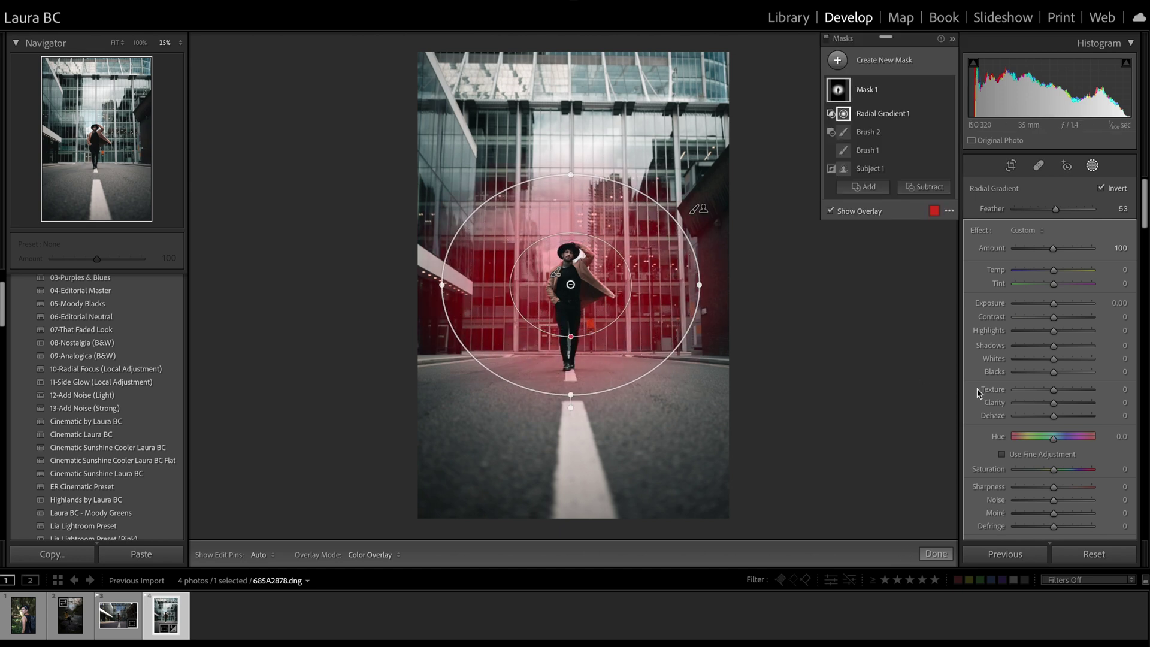
pyautogui.press('o')
pyautogui.moveTo(1054, 417); pyautogui.dragTo(1035, 416)
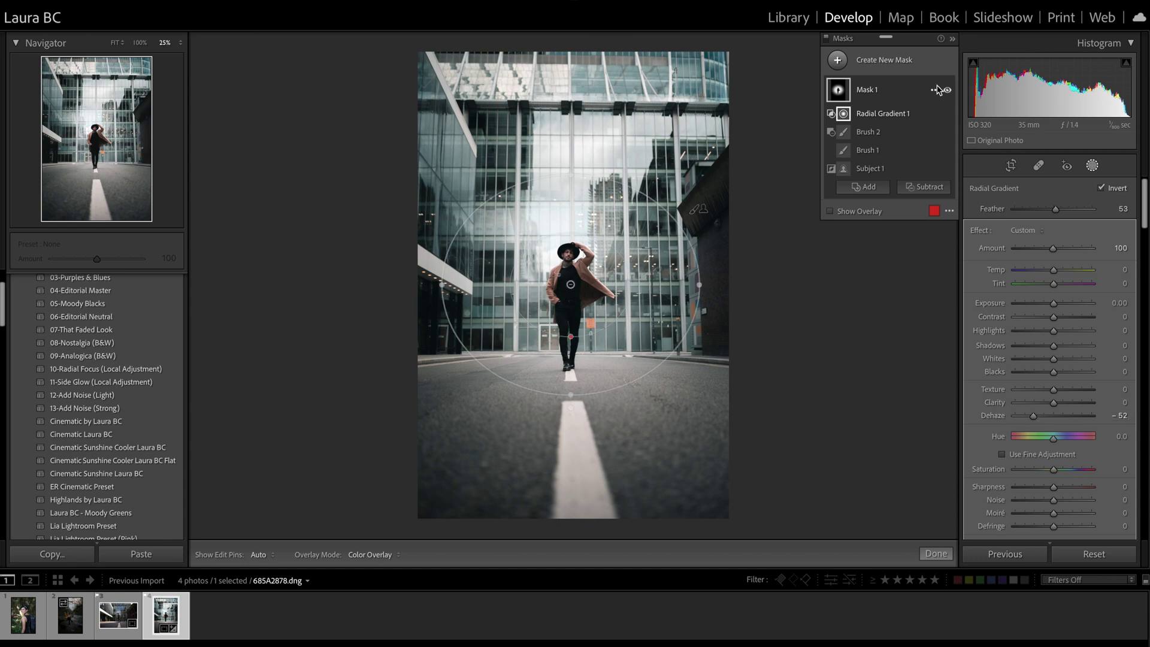
pyautogui.click(947, 90)
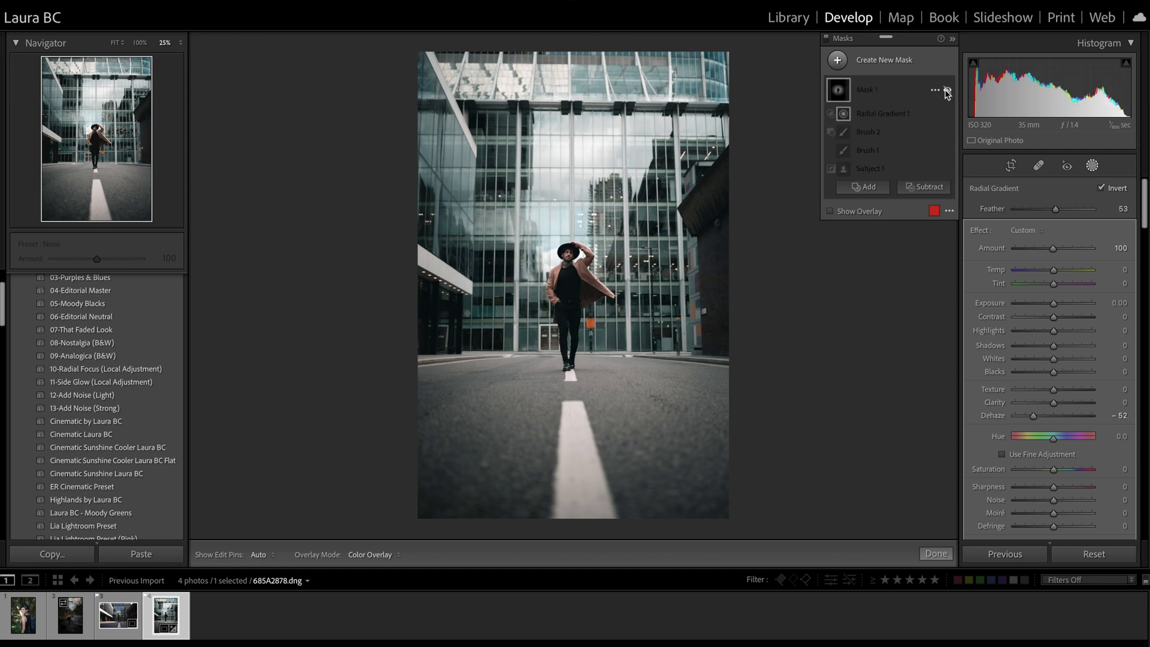
pyautogui.click(947, 90)
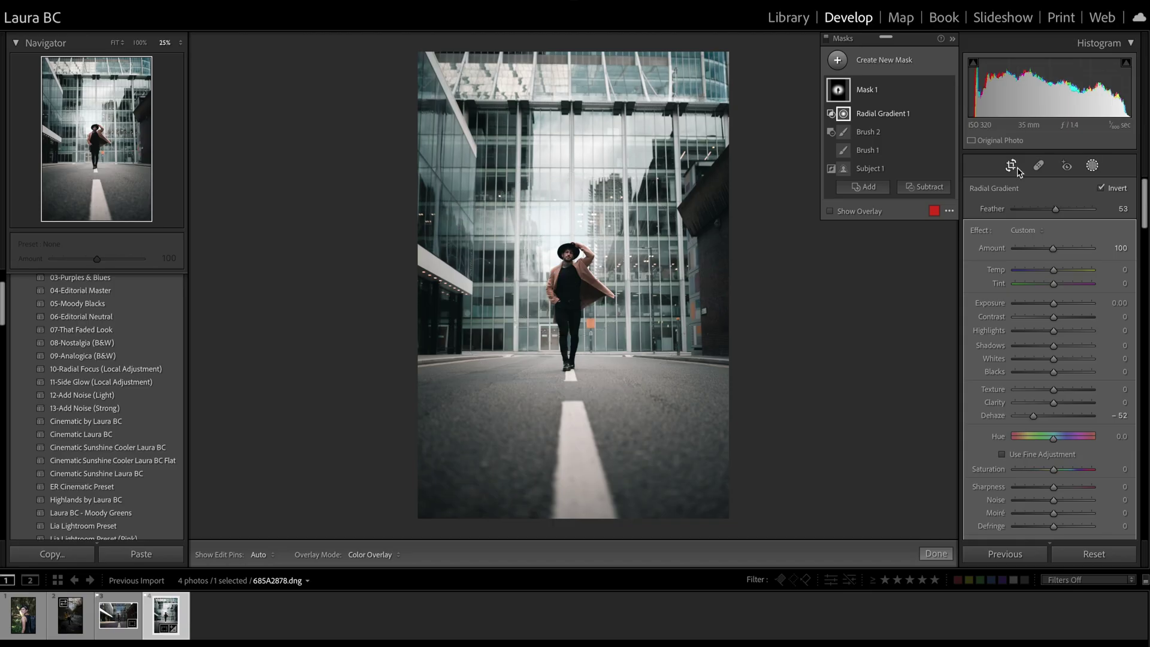
pyautogui.click(1017, 170)
pyautogui.click(1017, 170)
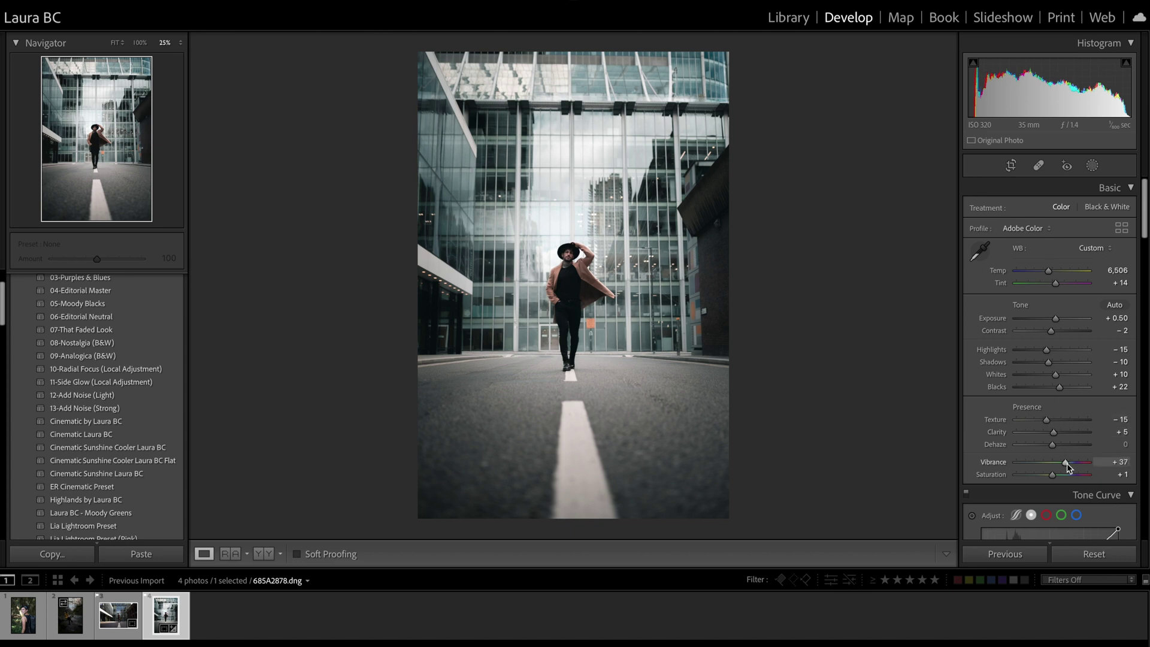
# Boost HSL Orange saturation to +38 to warm the man's coat
pyautogui.scroll(-10, 1070, 467)
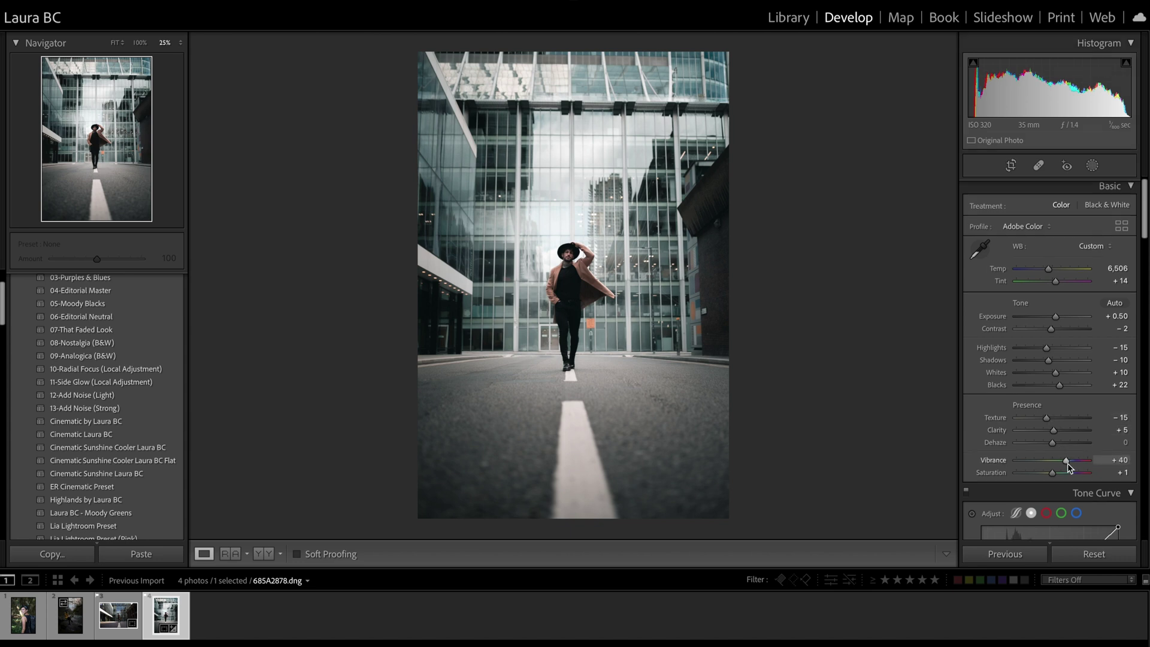
pyautogui.scroll(-4, 1067, 462)
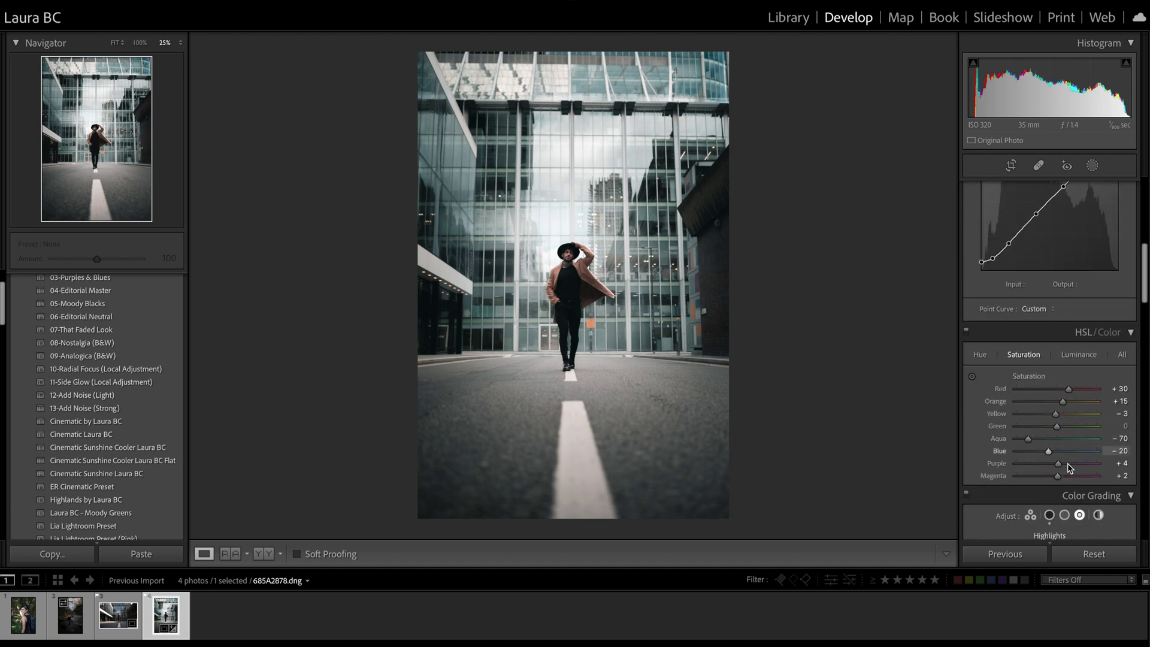
pyautogui.moveTo(1063, 363); pyautogui.dragTo(1070, 358)
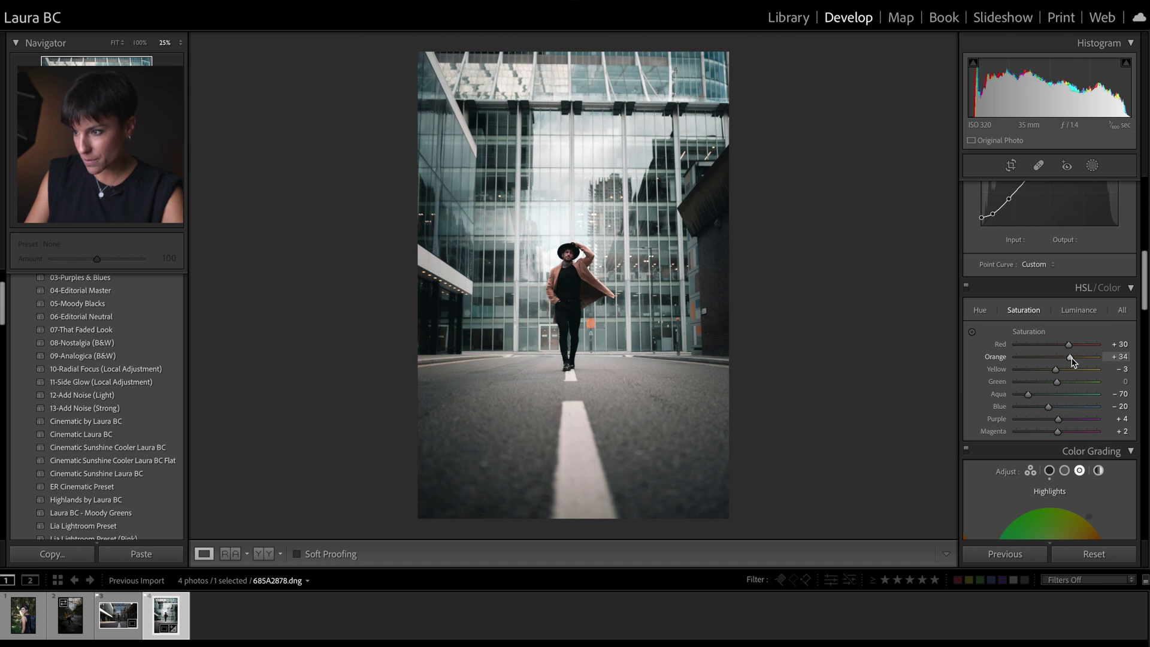
pyautogui.moveTo(1074, 361); pyautogui.dragTo(1075, 362)
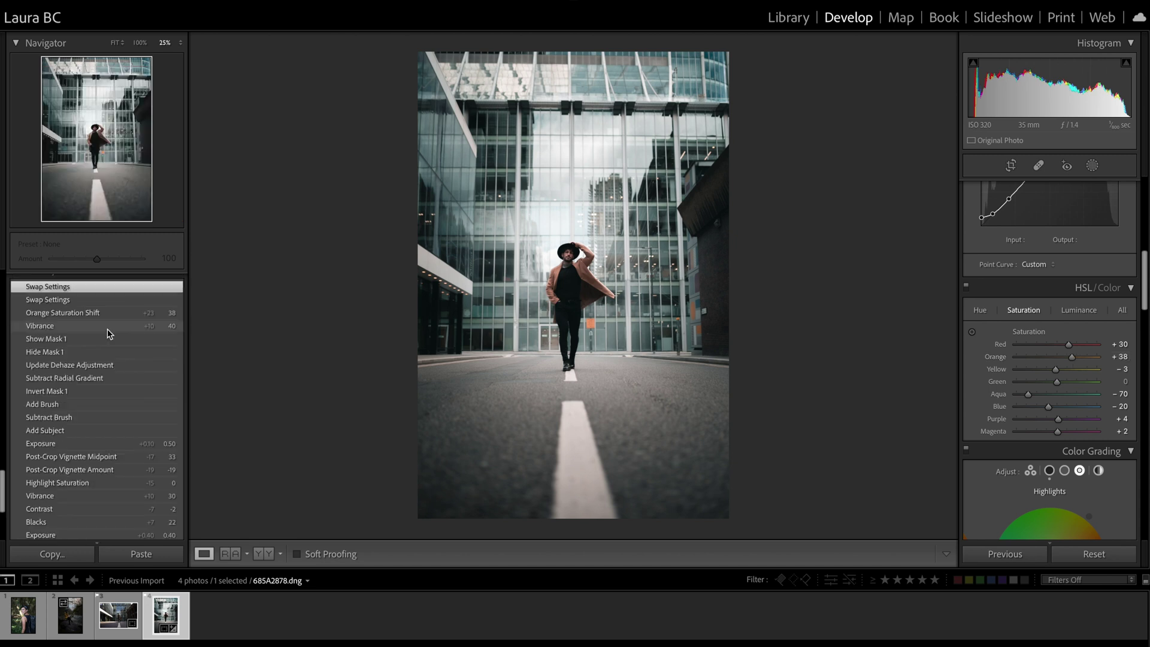
pyautogui.scroll(-5, 107, 385)
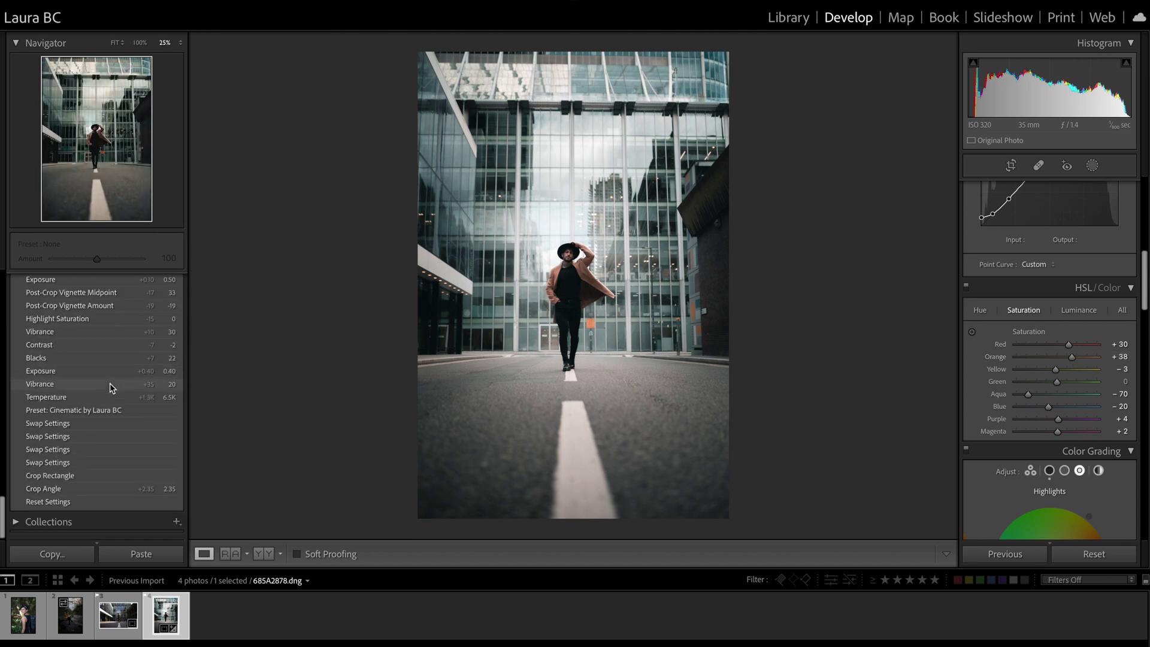
pyautogui.click(93, 422)
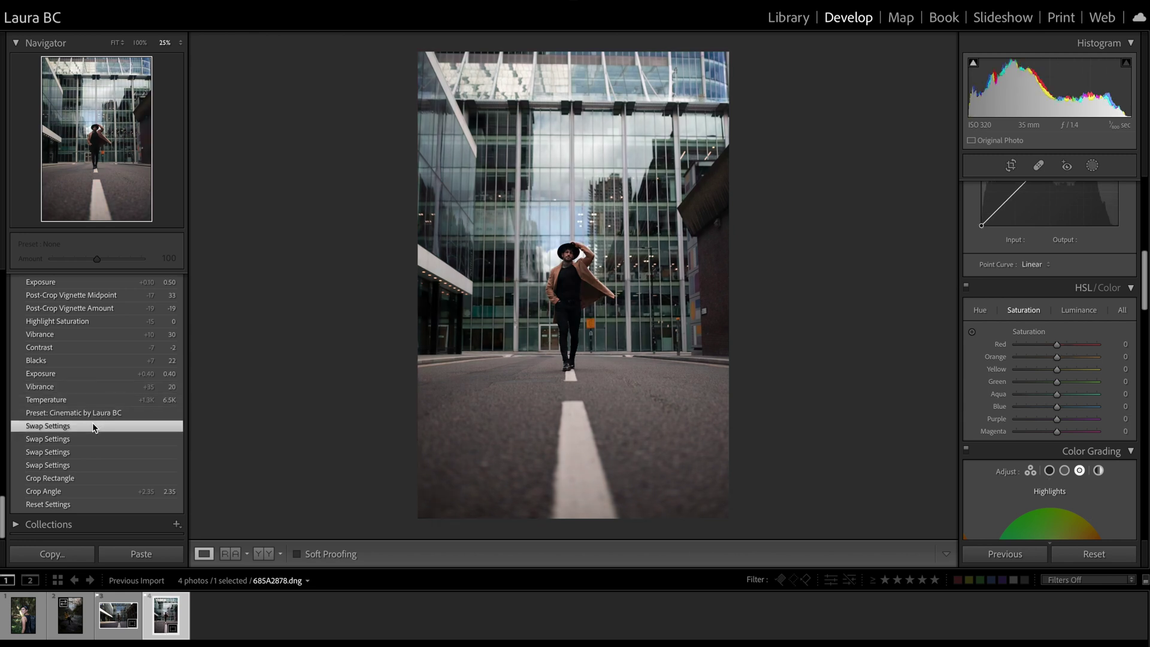
pyautogui.scroll(5, 92, 422)
pyautogui.click(84, 400)
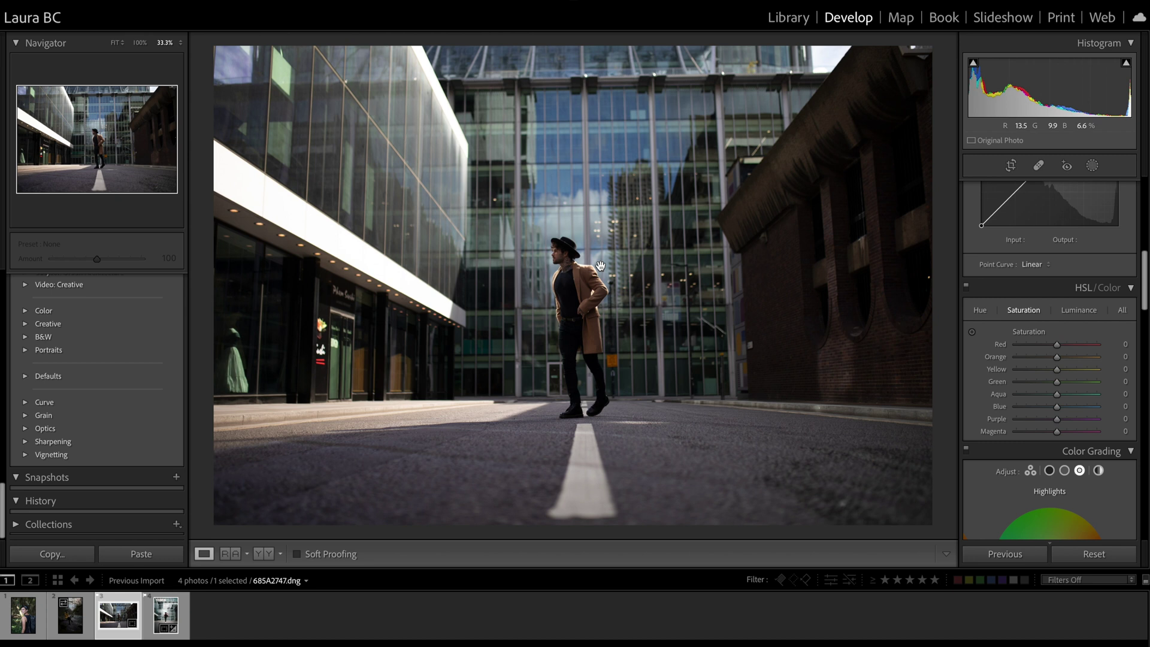
# Apply the 'Laura BC - Moody Greens' preset to 685A2747.dng
pyautogui.scroll(5, 135, 325)
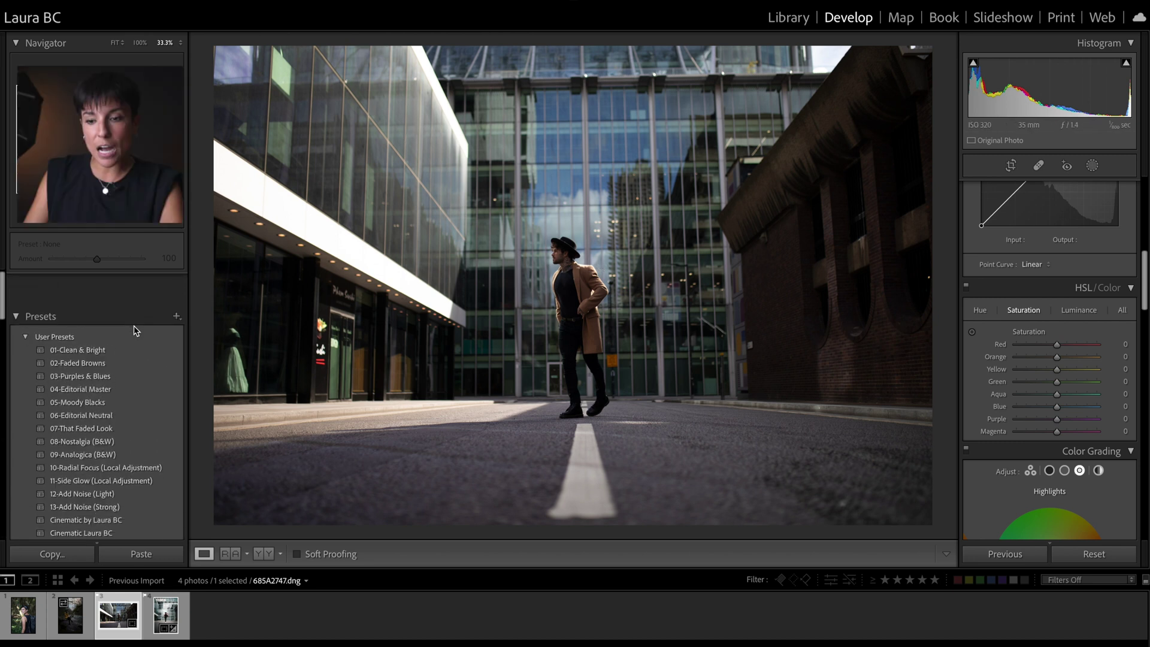
pyautogui.scroll(-3, 136, 329)
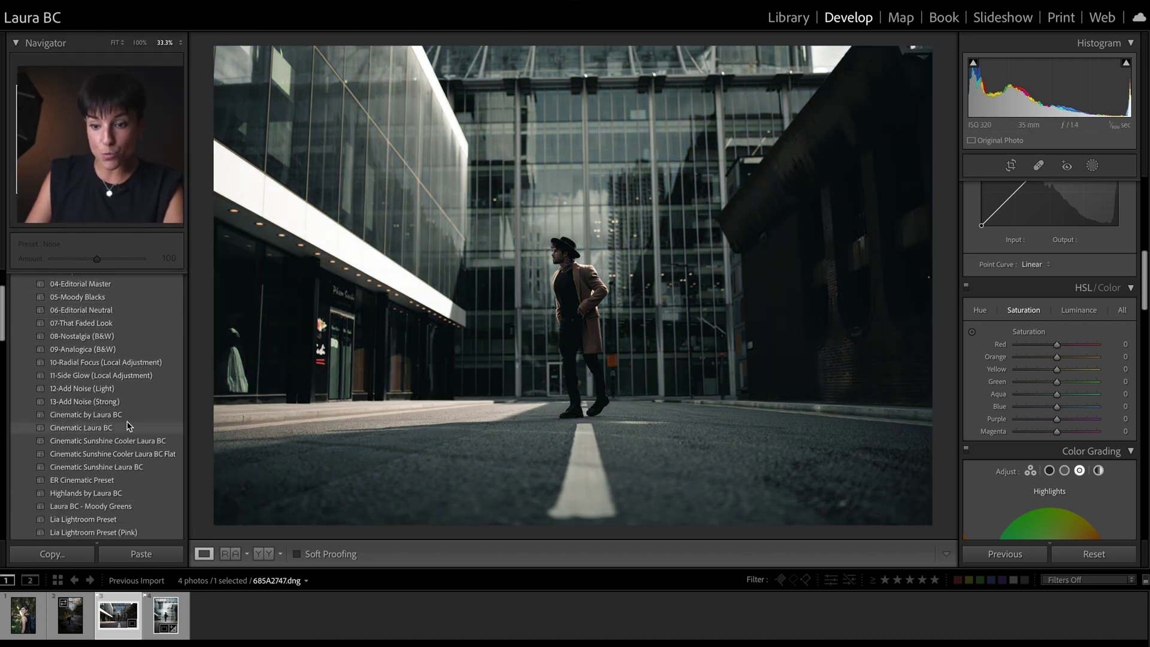
pyautogui.scroll(-3, 128, 431)
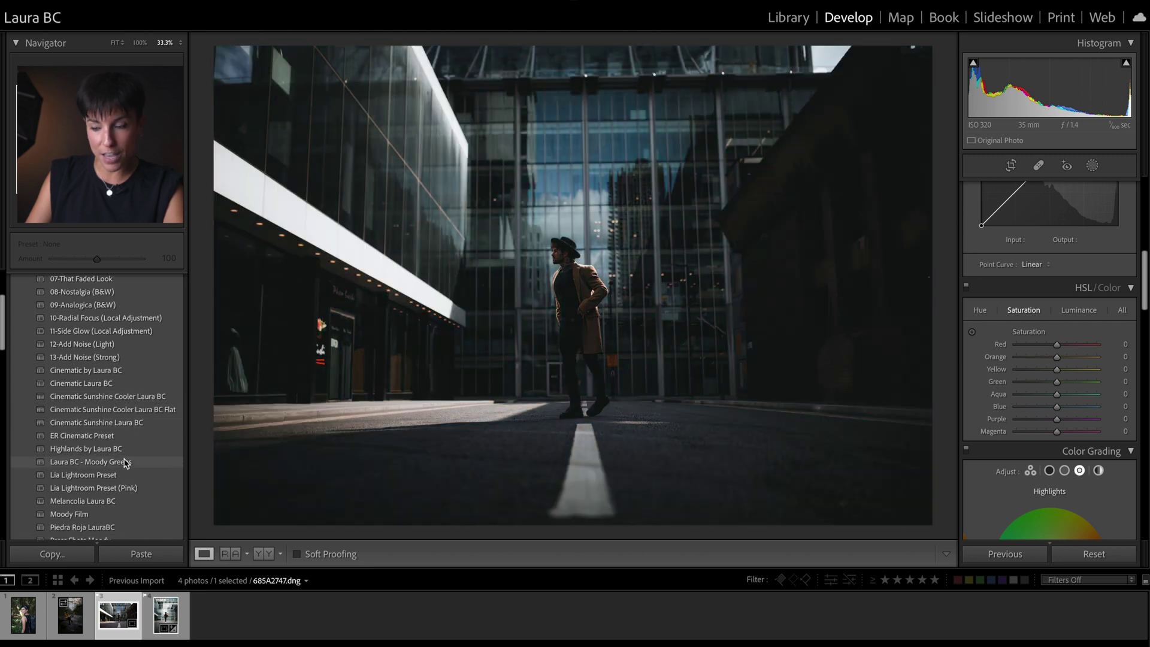
pyautogui.click(127, 462)
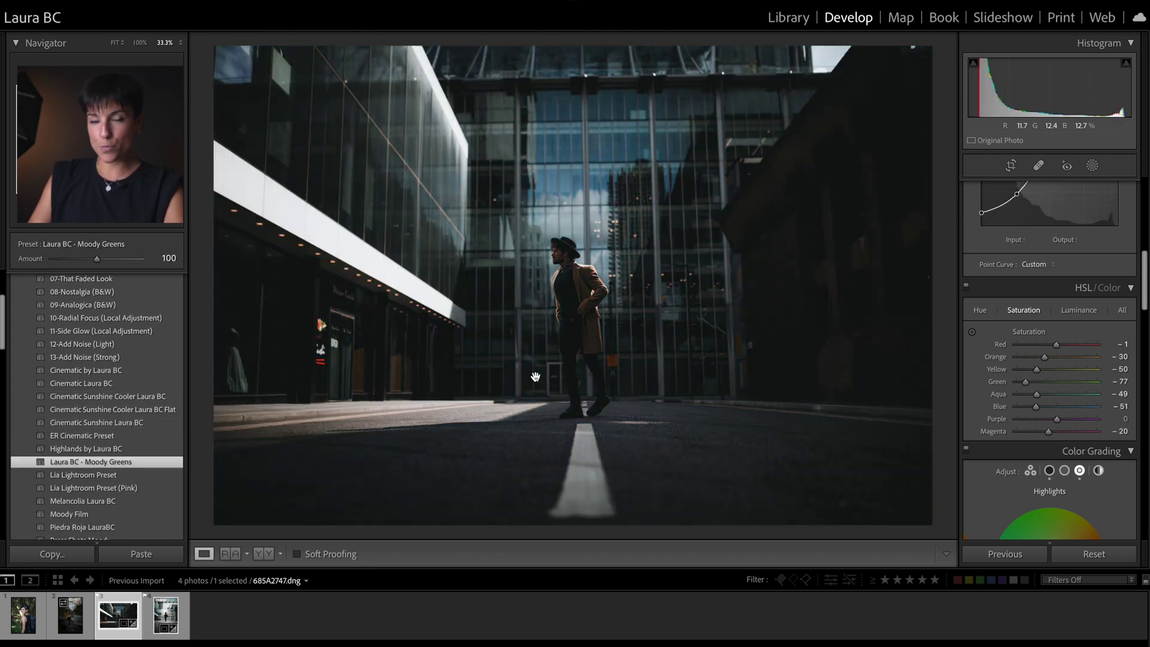
pyautogui.scroll(6, 1069, 254)
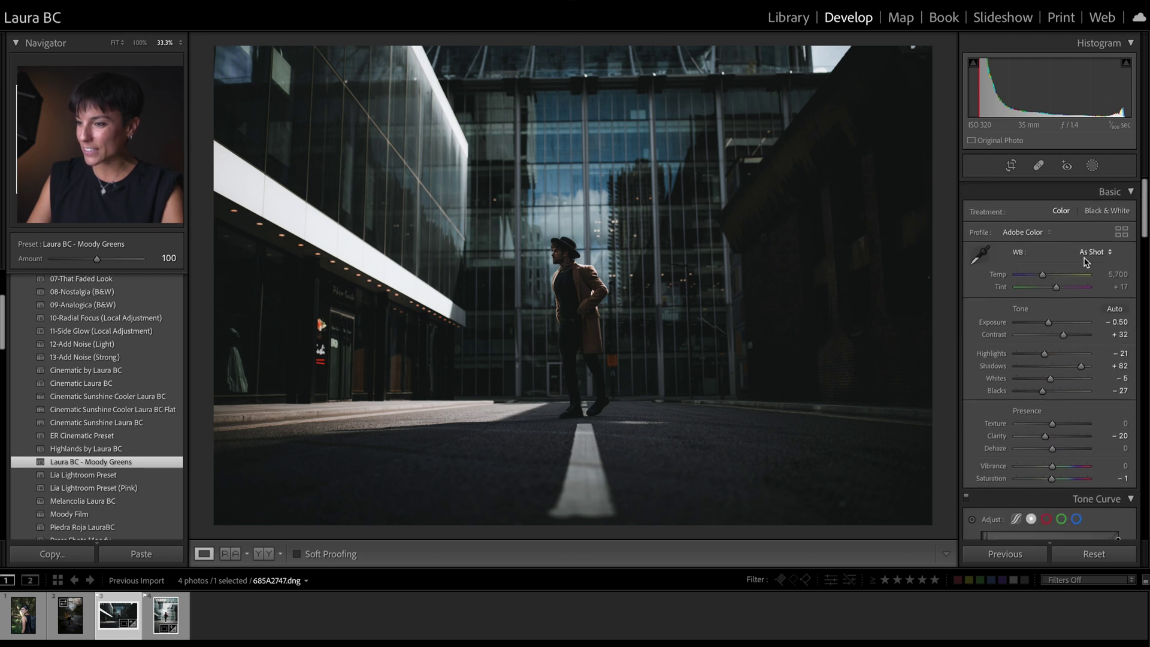
# Set the street photo's base tone to Exposure +0.35, Highlights −49 and Blacks −11
pyautogui.moveTo(1049, 320); pyautogui.dragTo(1036, 350)
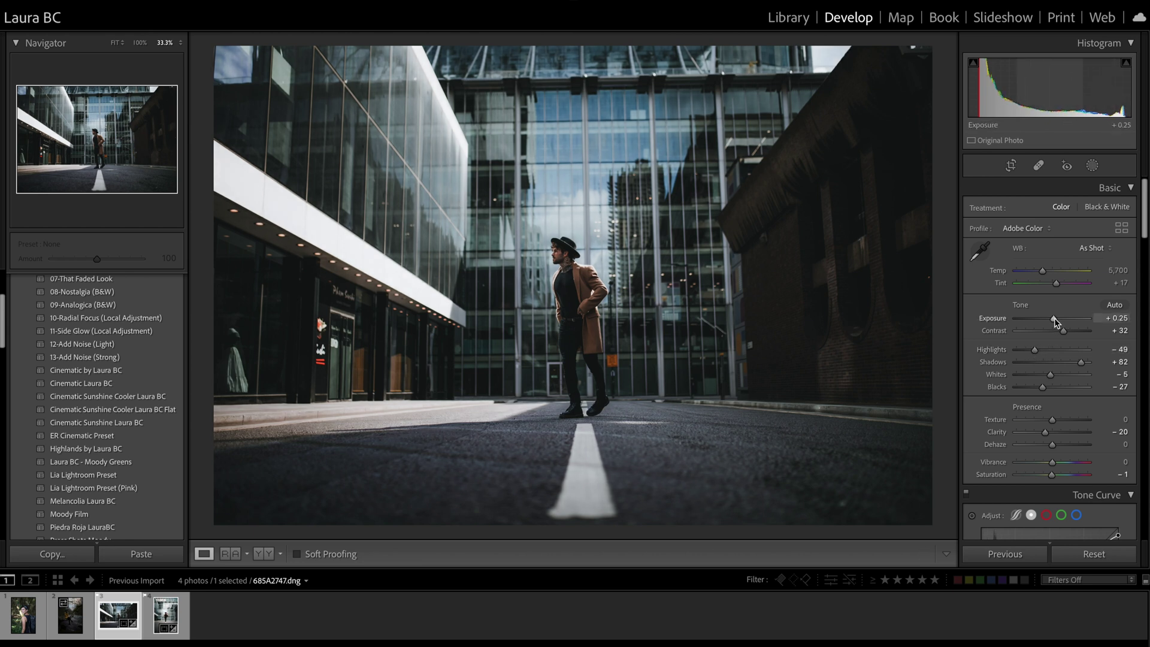
pyautogui.scroll(-1, 1054, 324)
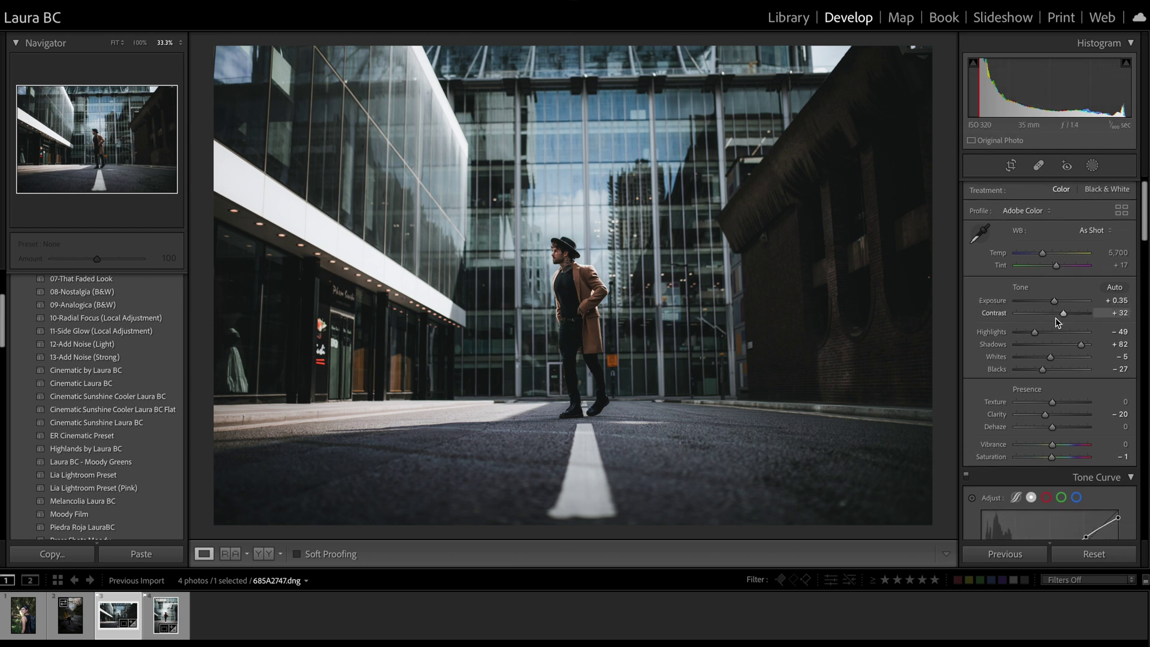
pyautogui.moveTo(1044, 368); pyautogui.dragTo(1049, 369)
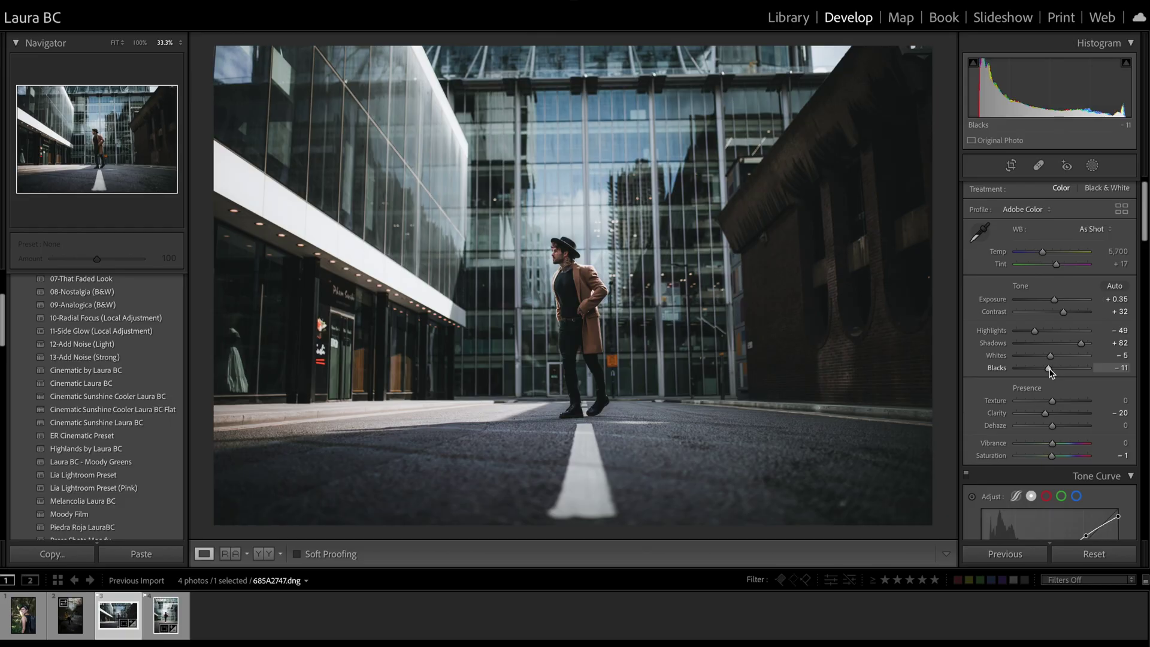
pyautogui.click(1097, 169)
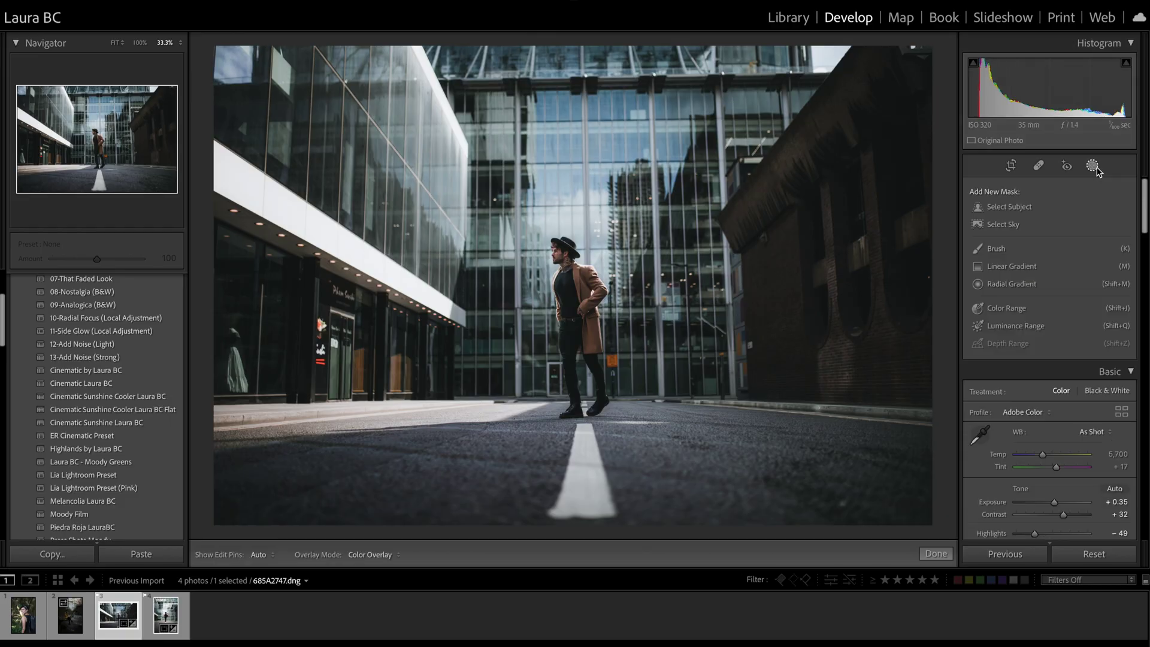
# Mask the man with Select Subject, then invert Mask 1 to cover the background
pyautogui.click(1010, 207)
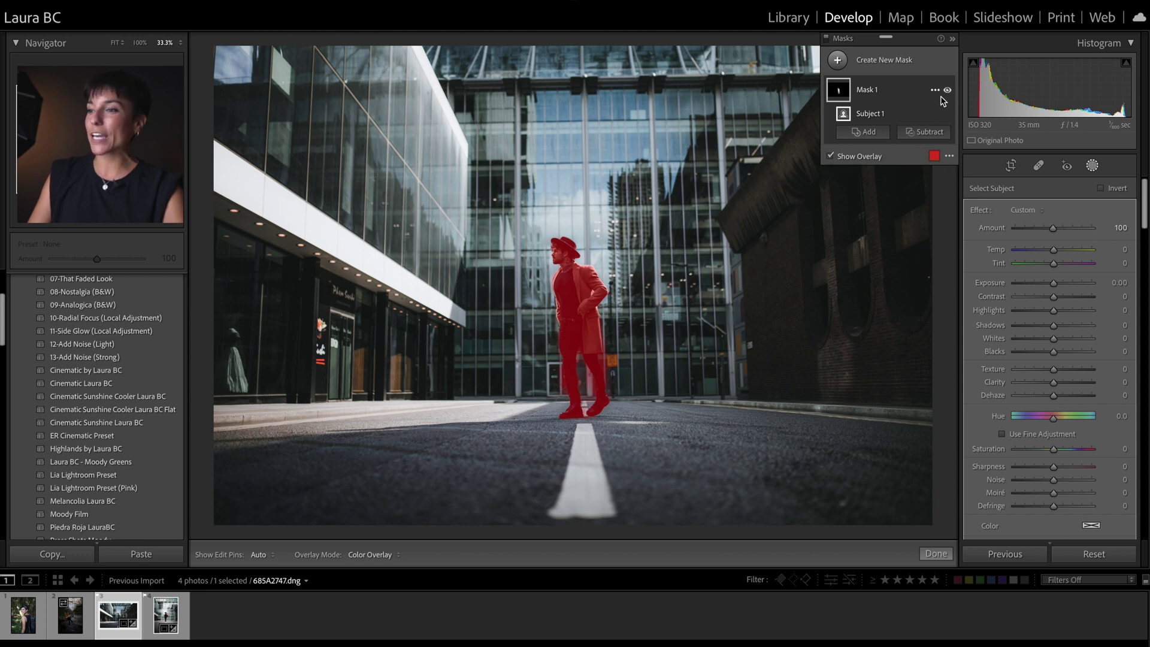
pyautogui.click(935, 91)
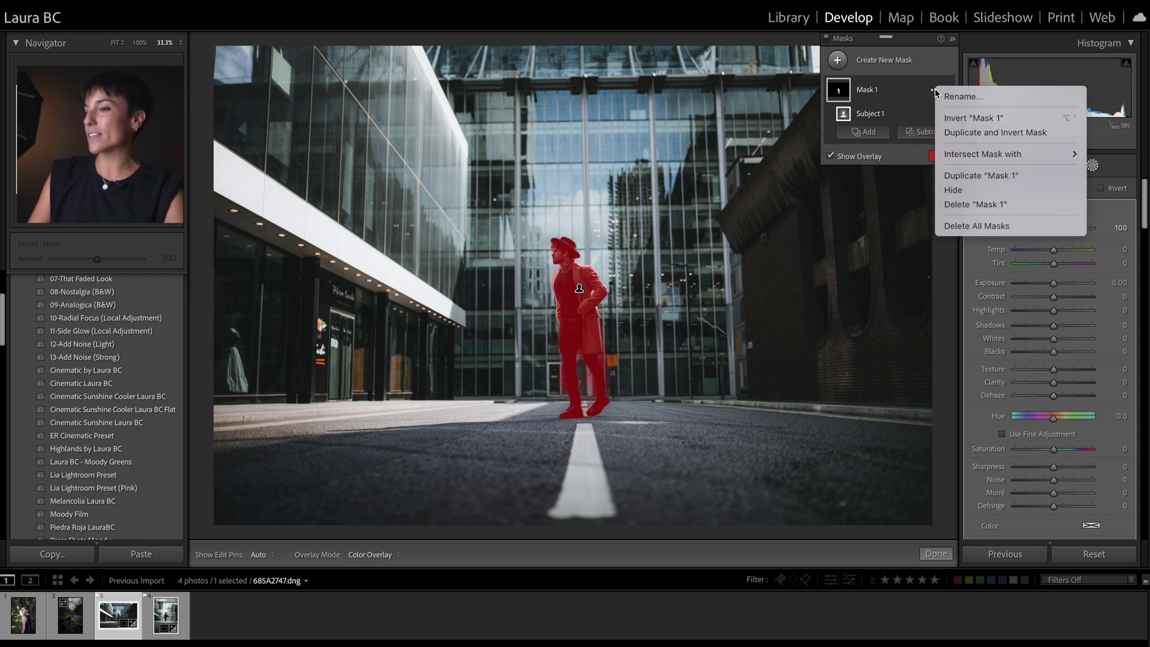
pyautogui.click(955, 119)
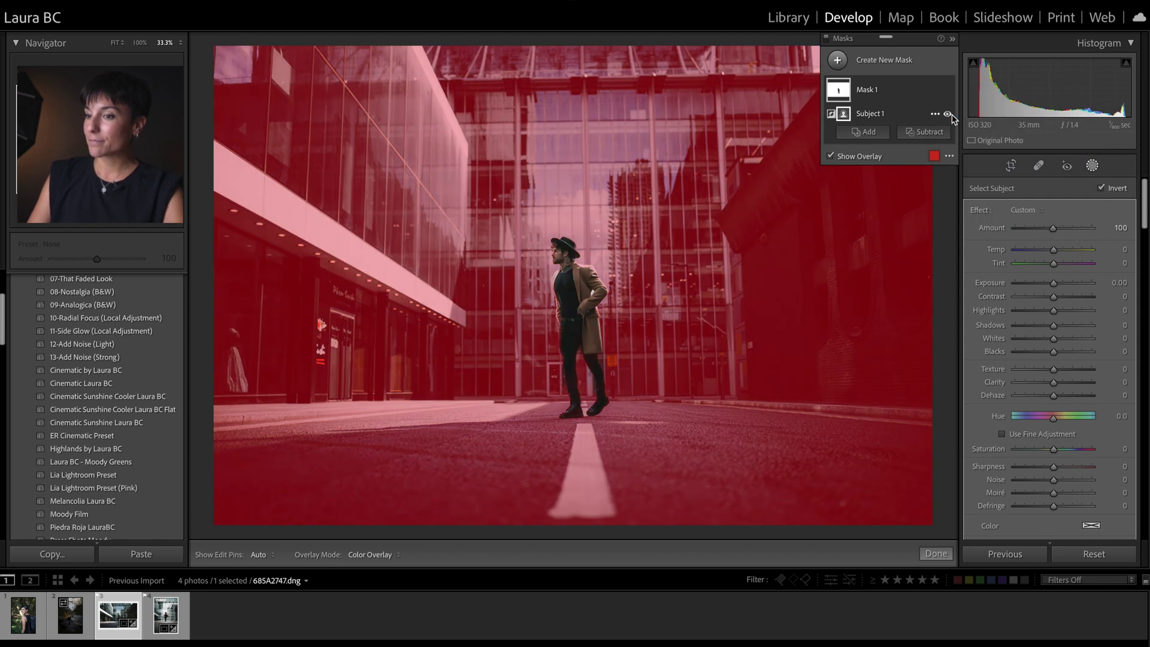
# Intersect Mask 1 with a new radial gradient
pyautogui.click(936, 91)
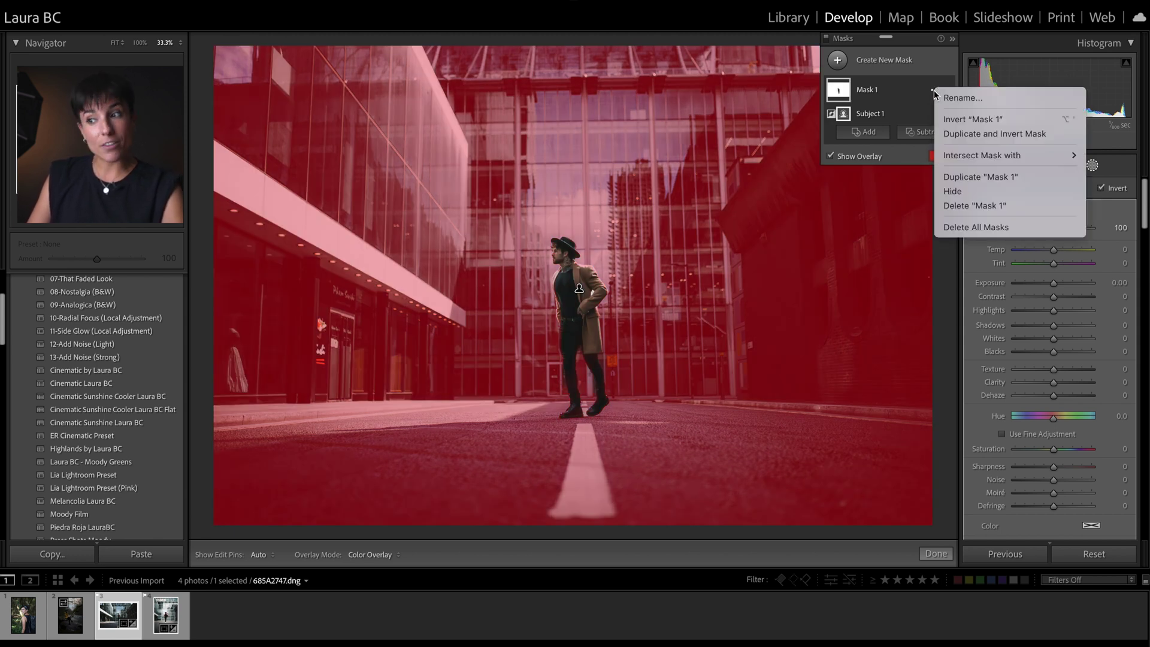
pyautogui.moveTo(971, 159)
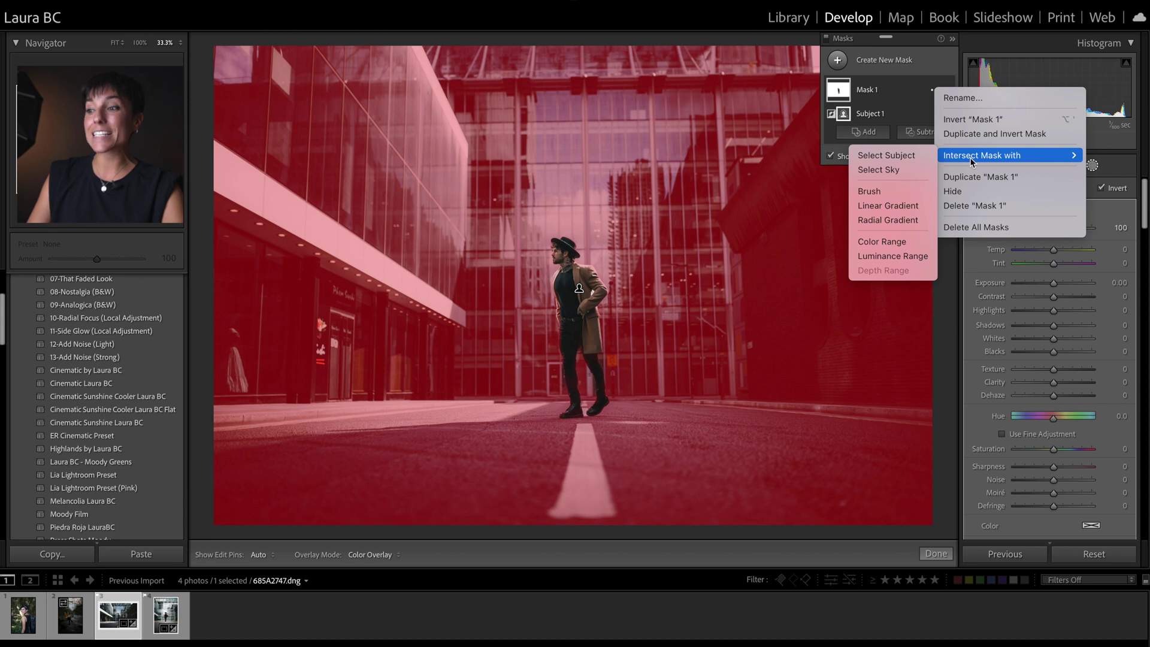
pyautogui.click(888, 220)
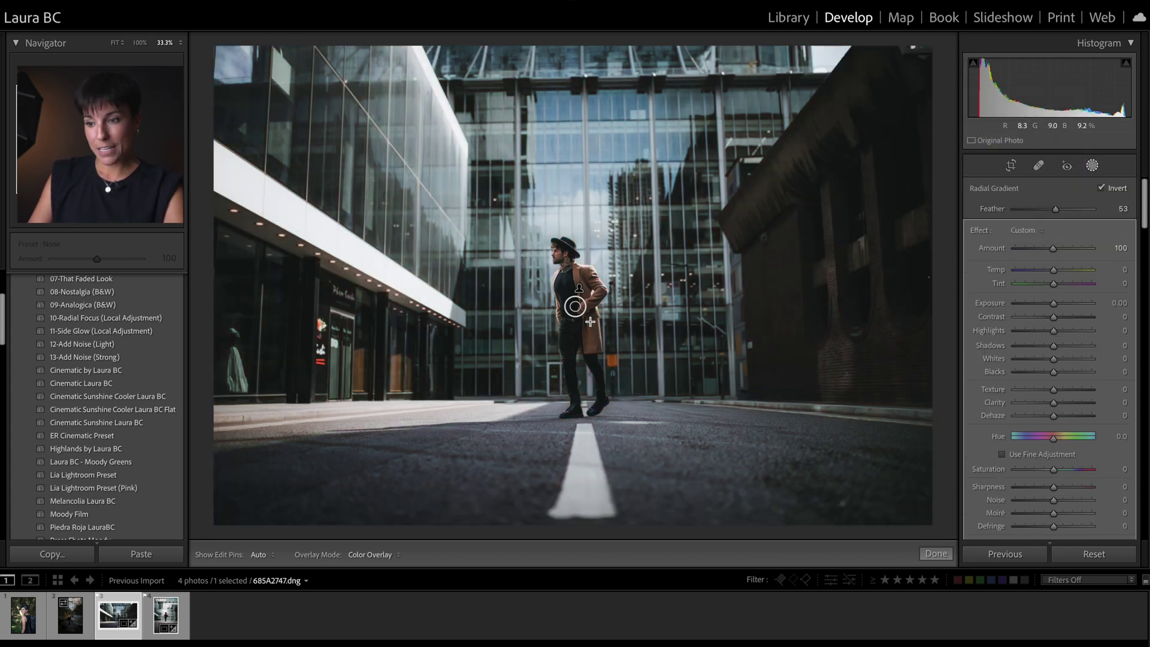
# Draw a radial gradient out from the man and set the background mask's Dehaze to −42
pyautogui.moveTo(573, 307); pyautogui.dragTo(758, 465)
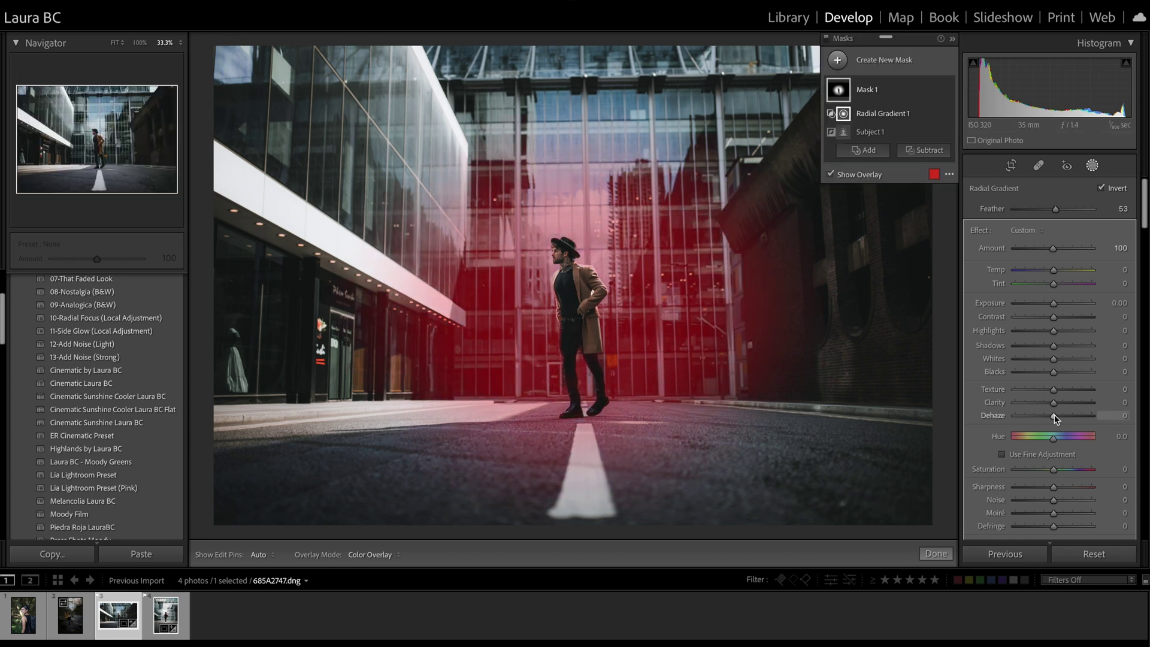
pyautogui.moveTo(1055, 417); pyautogui.dragTo(1040, 418)
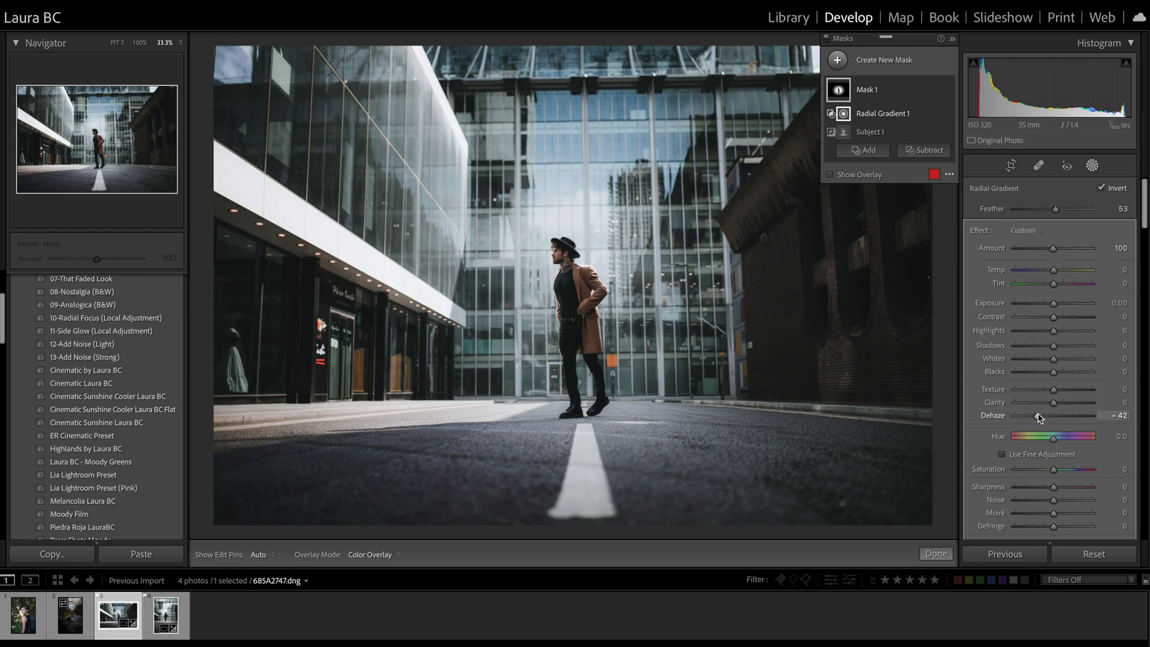
# Flatten, rotate, enlarge and shift the radial gradient into a tall tilted ellipse around the man
pyautogui.moveTo(576, 308)
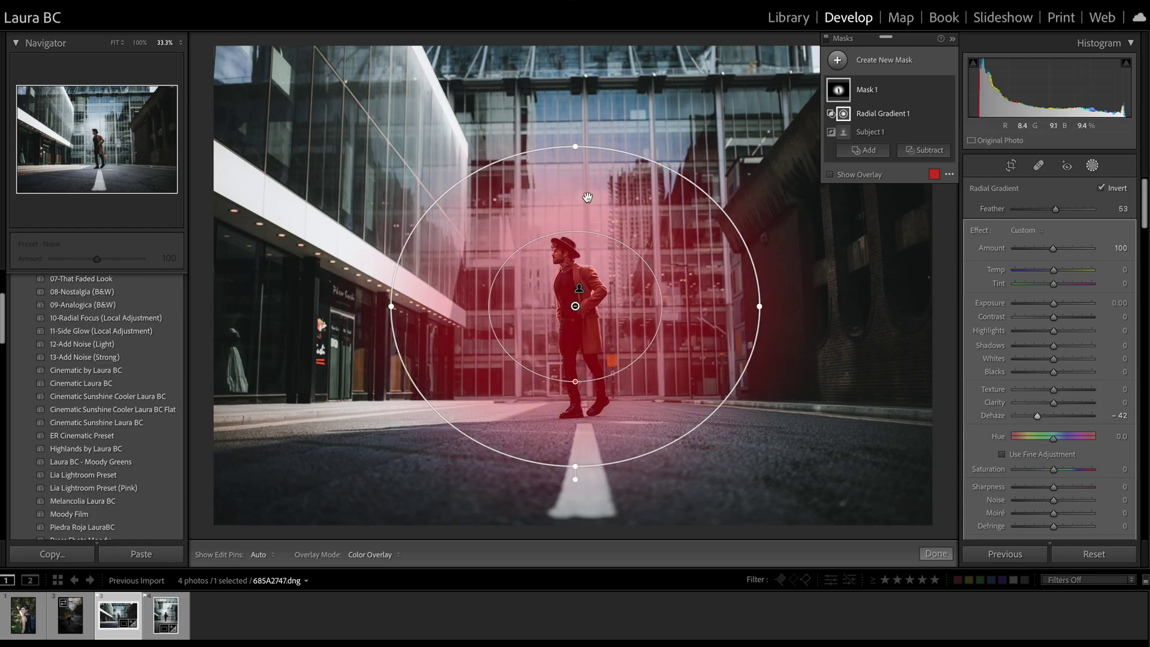
pyautogui.moveTo(578, 150); pyautogui.dragTo(644, 258)
pyautogui.moveTo(531, 342); pyautogui.dragTo(396, 332)
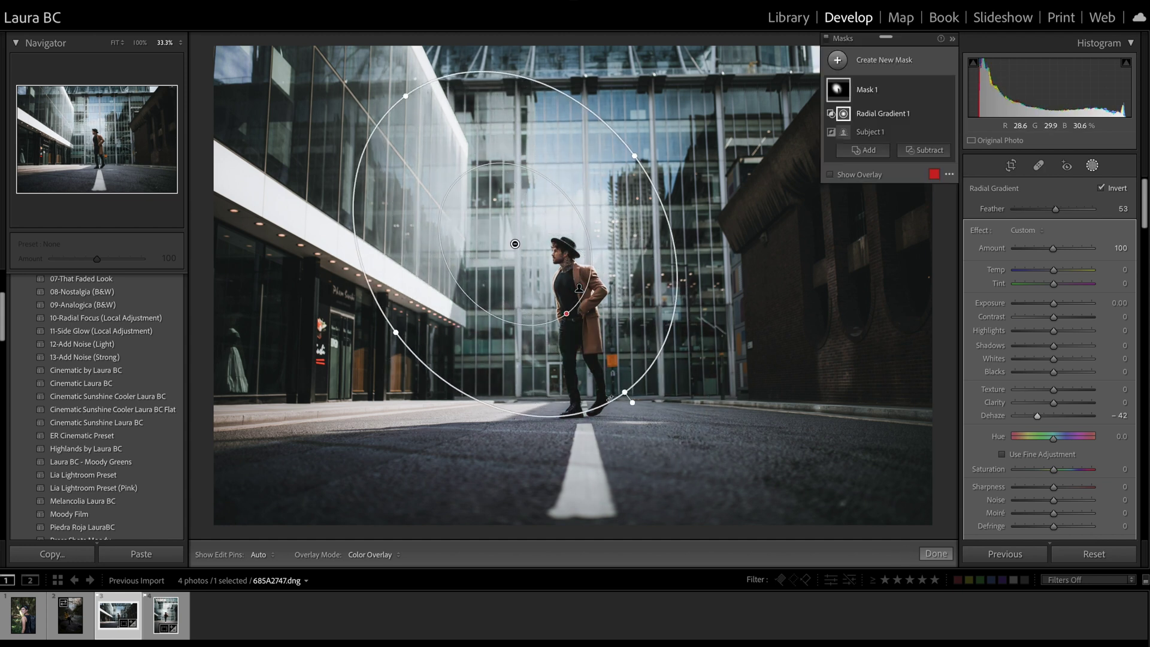
pyautogui.moveTo(626, 392); pyautogui.dragTo(663, 437)
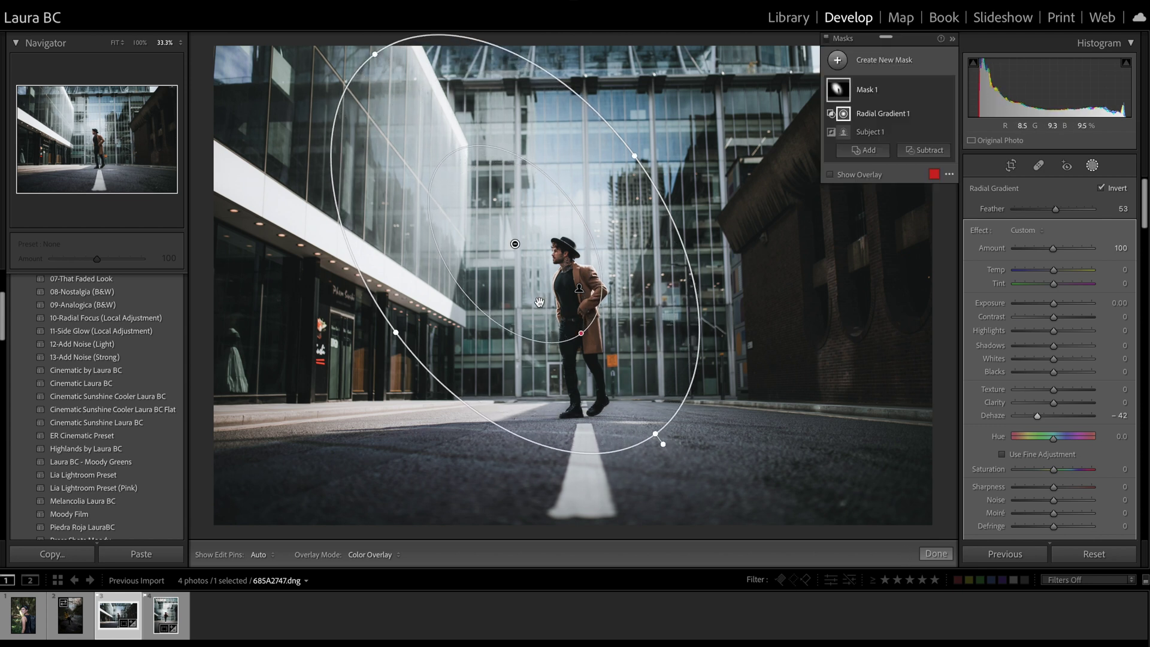
pyautogui.moveTo(514, 244); pyautogui.dragTo(503, 244)
# Briefly toggle crop mode, return to the masks, and hide Mask 1 to compare
pyautogui.click(1012, 166)
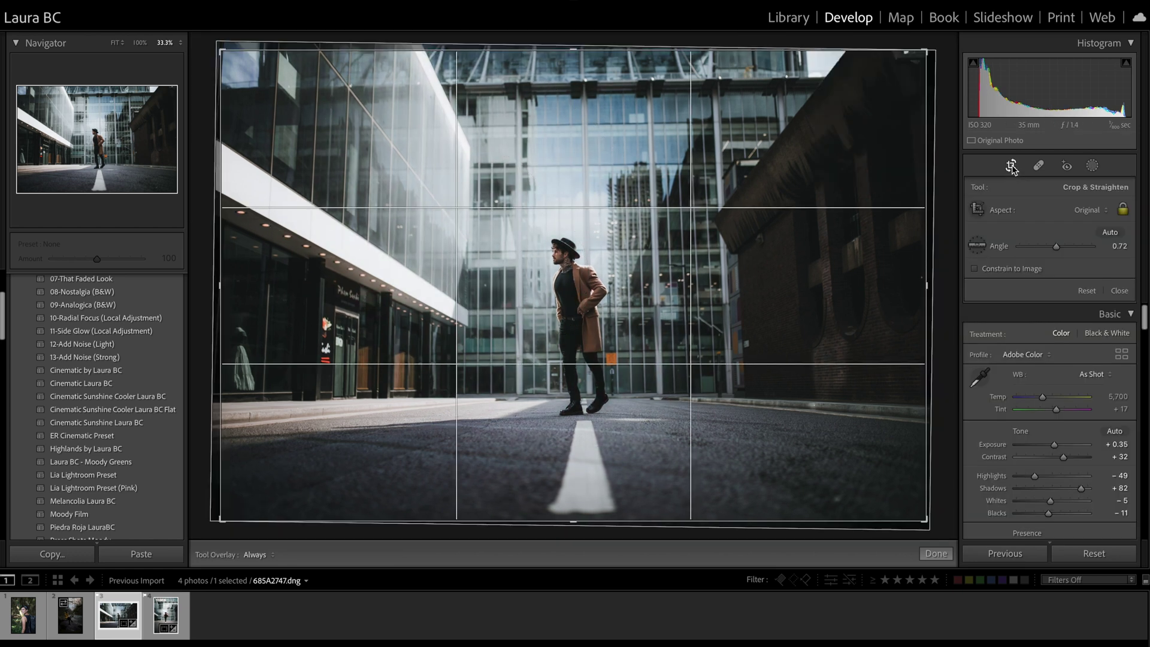
pyautogui.click(1012, 166)
pyautogui.click(1093, 166)
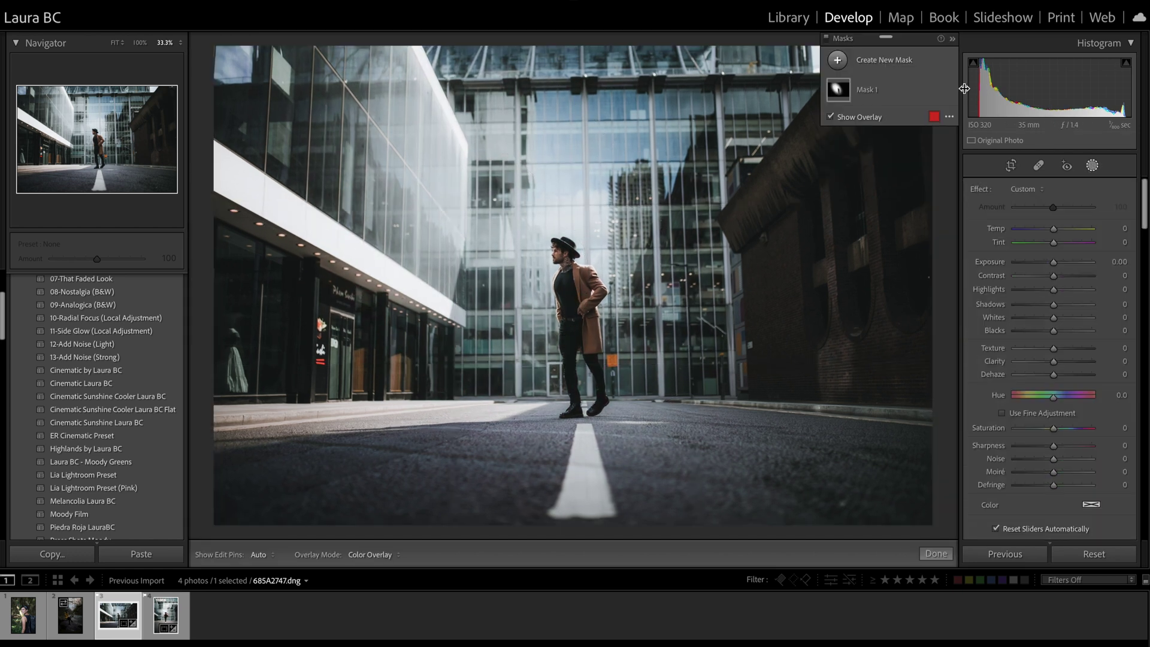
pyautogui.click(949, 90)
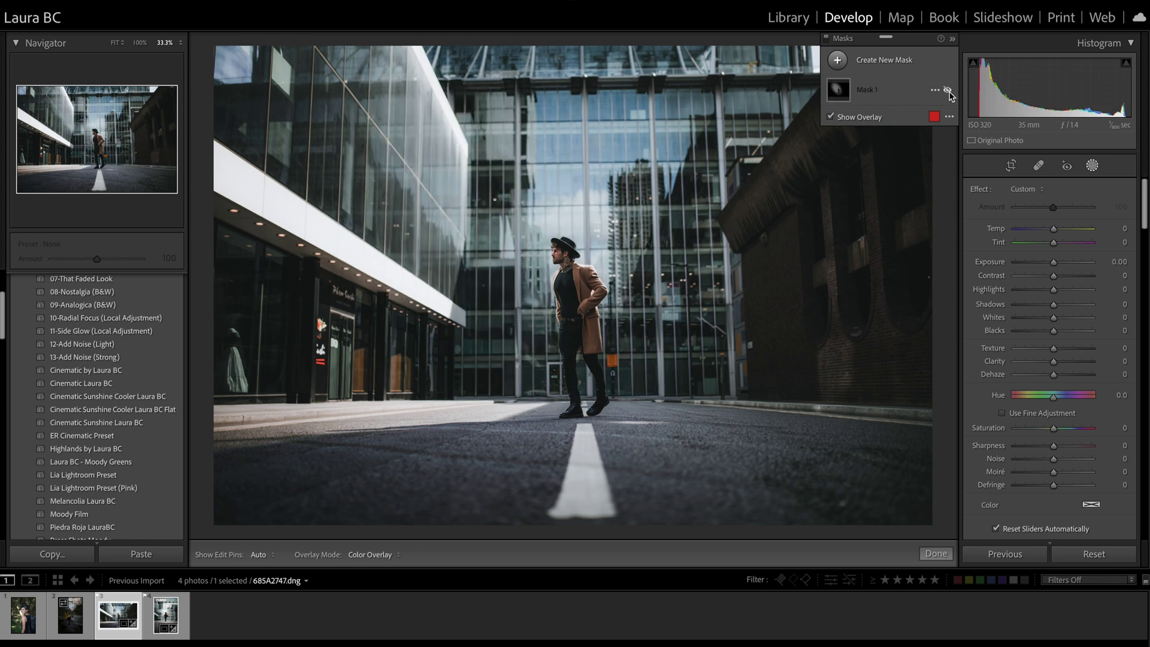
# Set Mask 1's Temp to 35, toggling its visibility before and after to compare
pyautogui.click(948, 90)
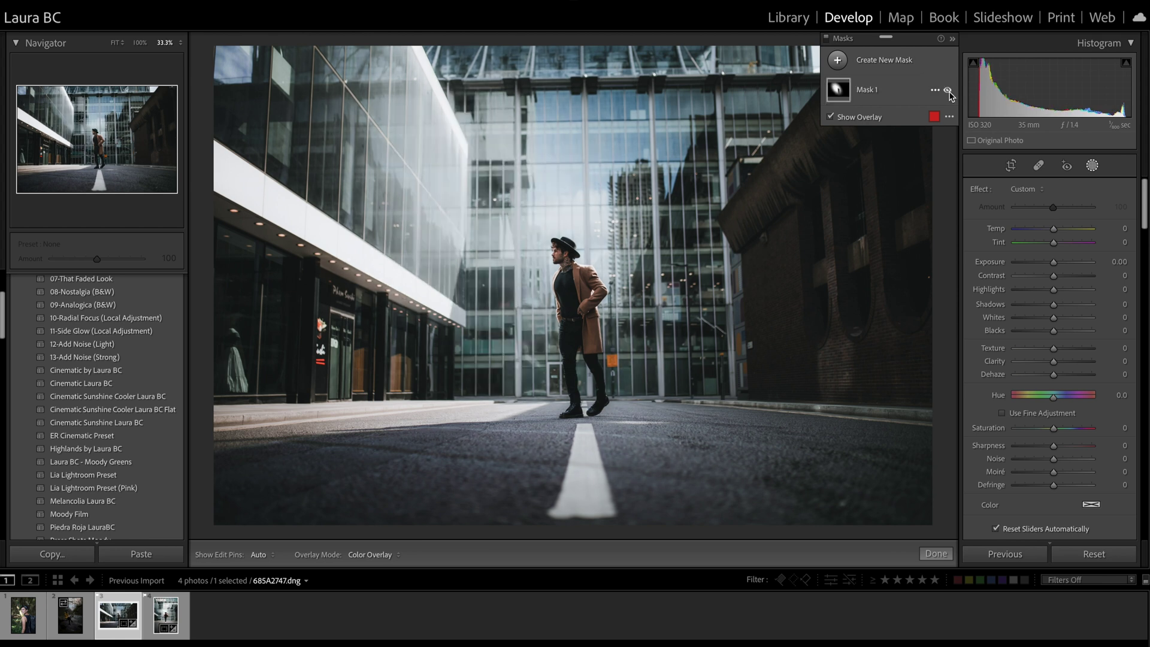
pyautogui.click(949, 91)
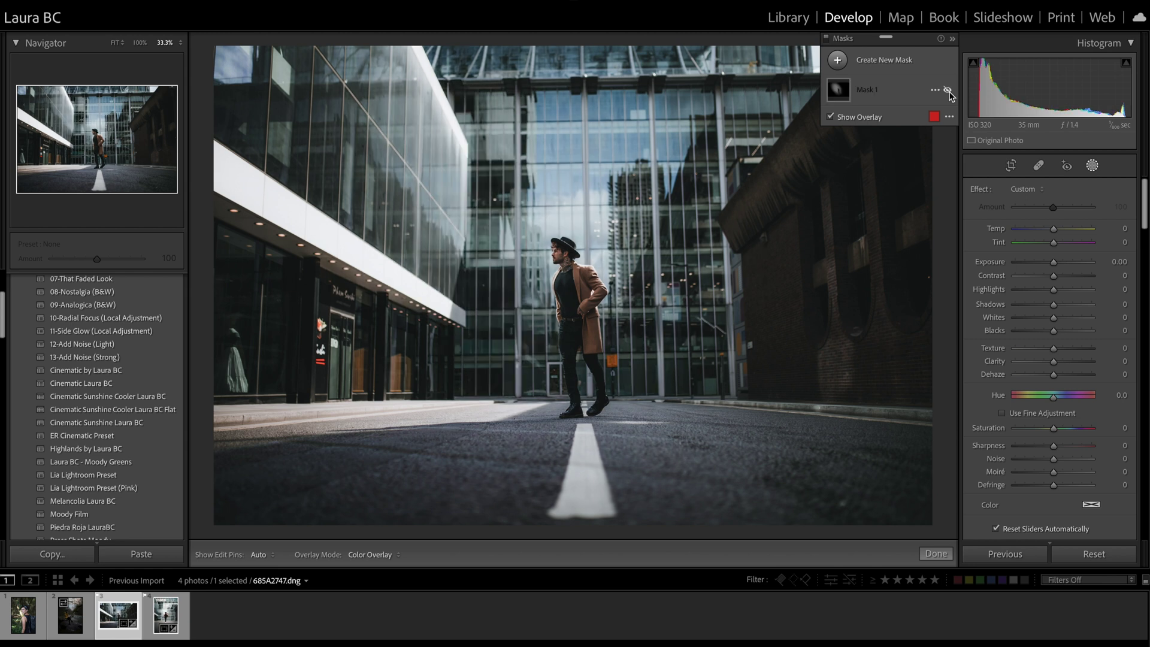
pyautogui.click(949, 91)
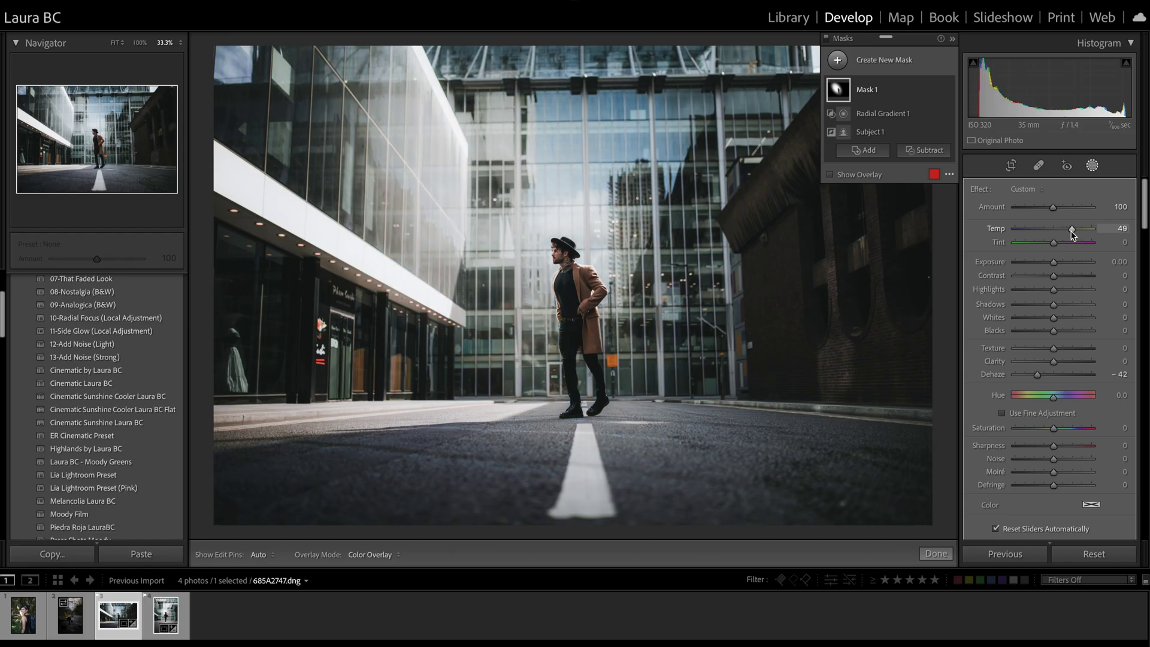
pyautogui.moveTo(1073, 233)
pyautogui.mouseDown()
pyautogui.moveTo(1015, 234)
pyautogui.moveTo(1068, 235)
pyautogui.mouseUp()
pyautogui.click(948, 91)
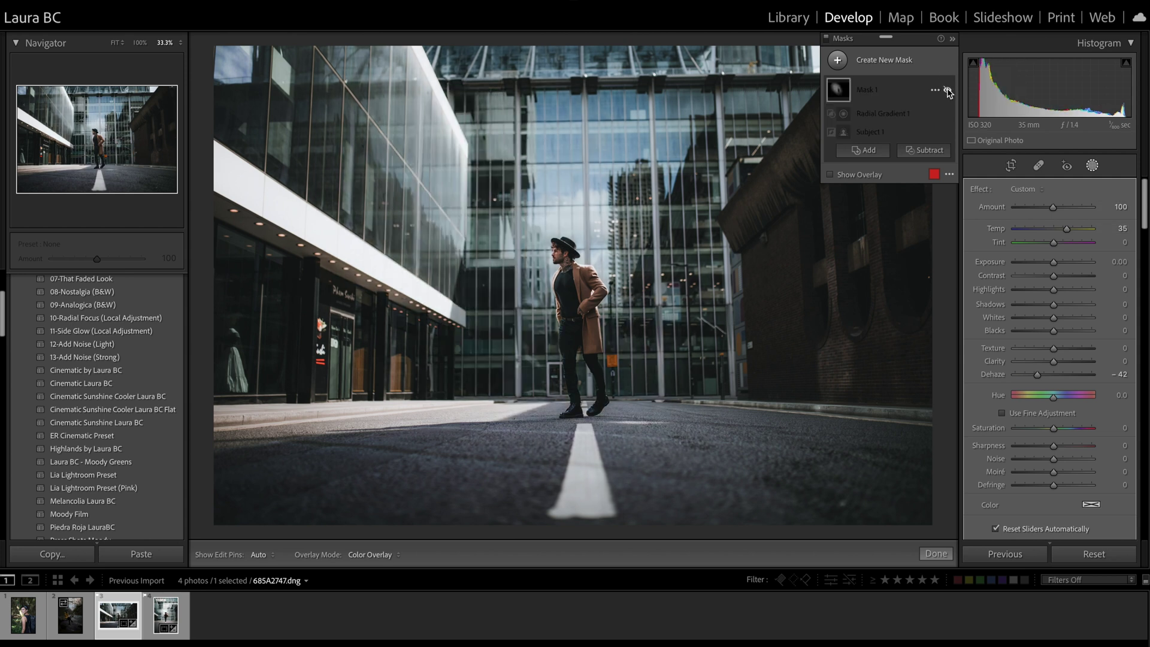
pyautogui.click(948, 90)
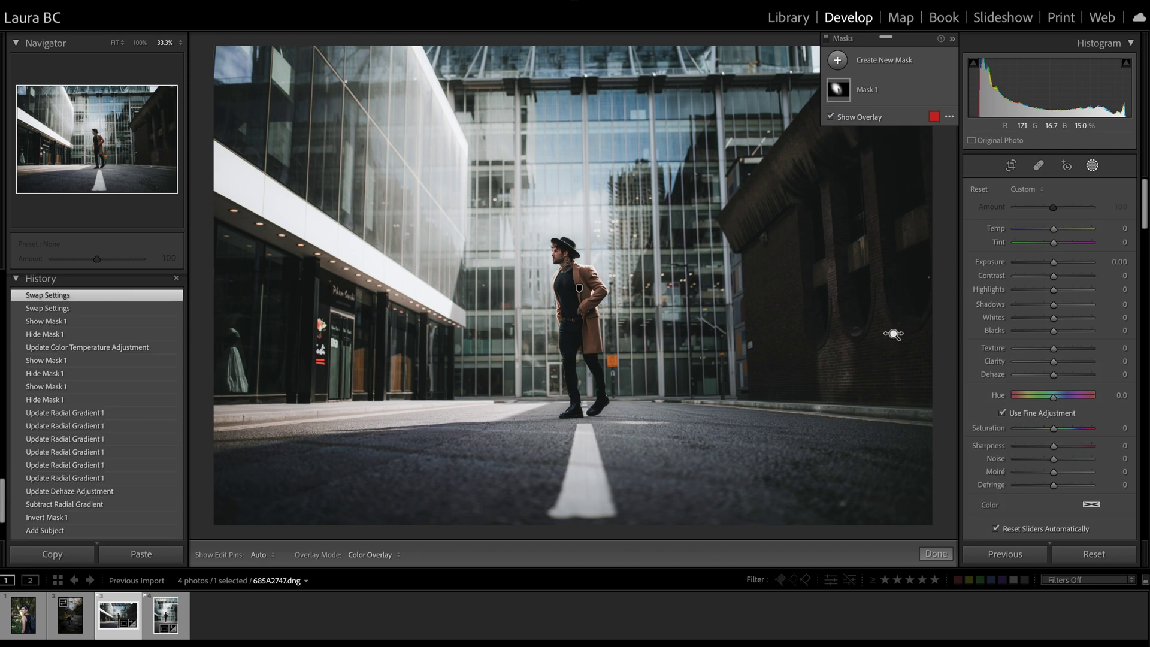
# Compare the street photo before and after its edits, then zoom the forest portrait to 25%
pyautogui.hotkey('ctrl', 'alt', 'shift', 'Up')
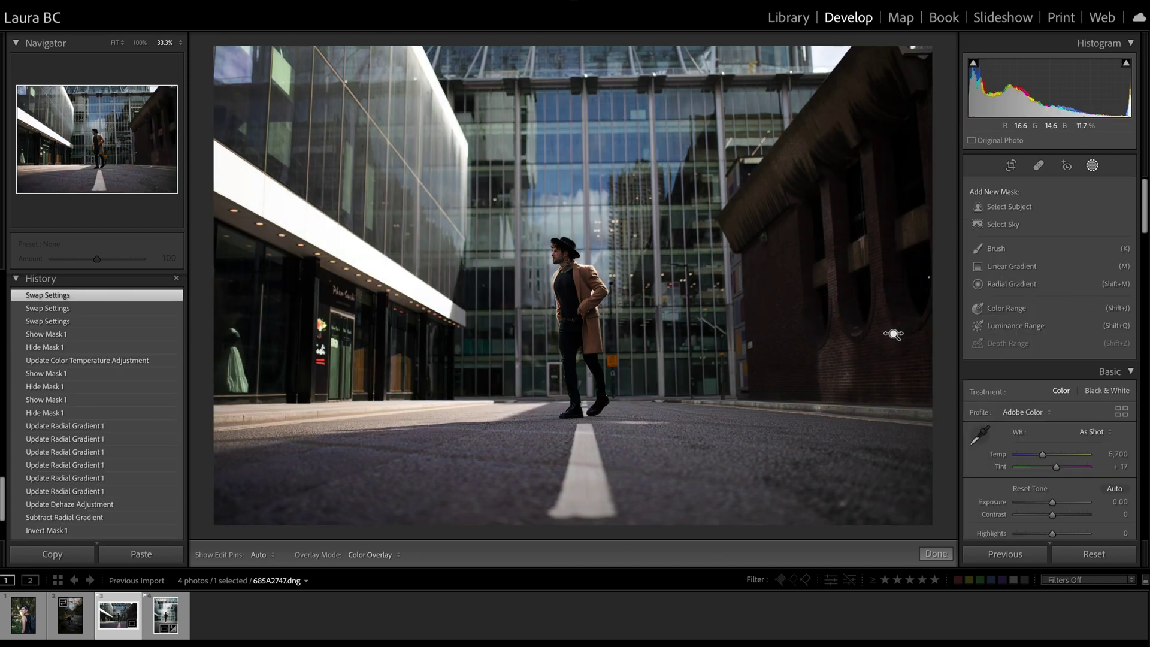
pyautogui.hotkey('ctrl', 'alt', 'shift', 'Up')
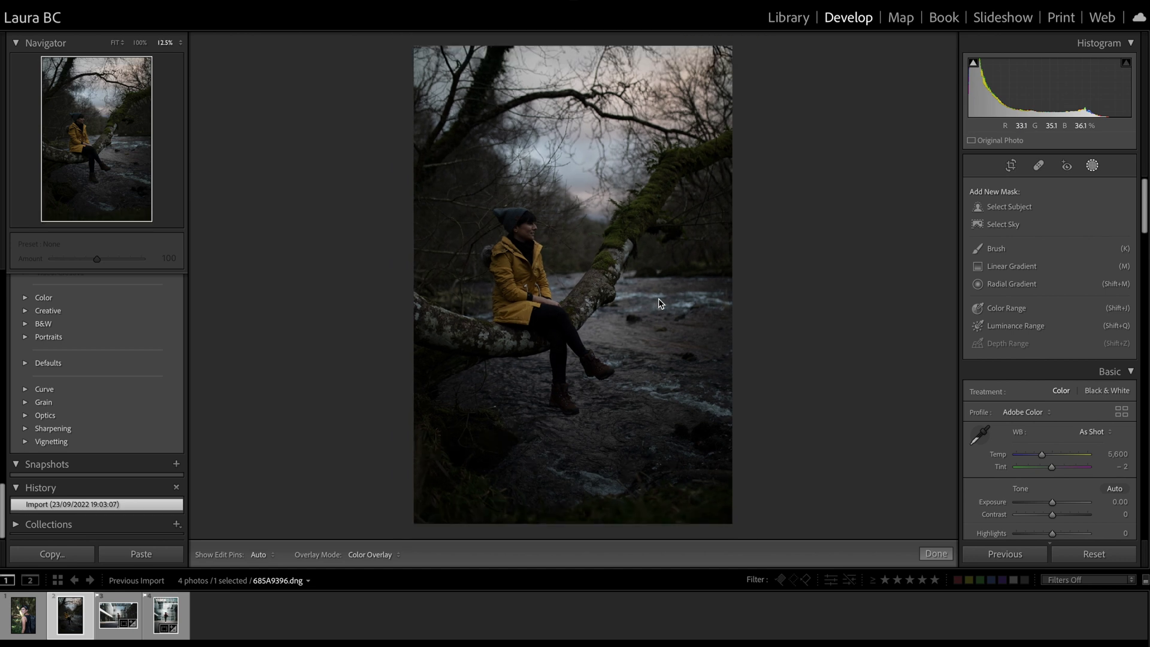
pyautogui.hotkey('ctrl', '=')
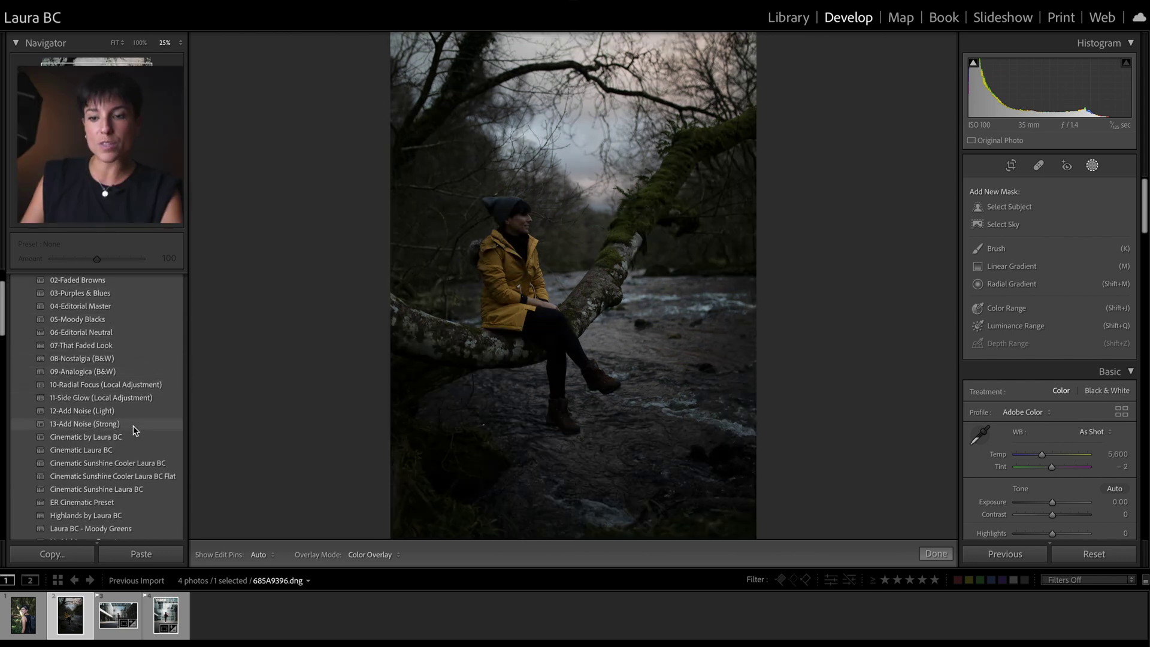
pyautogui.scroll(-3, 143, 424)
# Apply the Moody Greens preset, then set Exposure +1.50, Temp 6,300 and Highlights −72
pyautogui.click(119, 487)
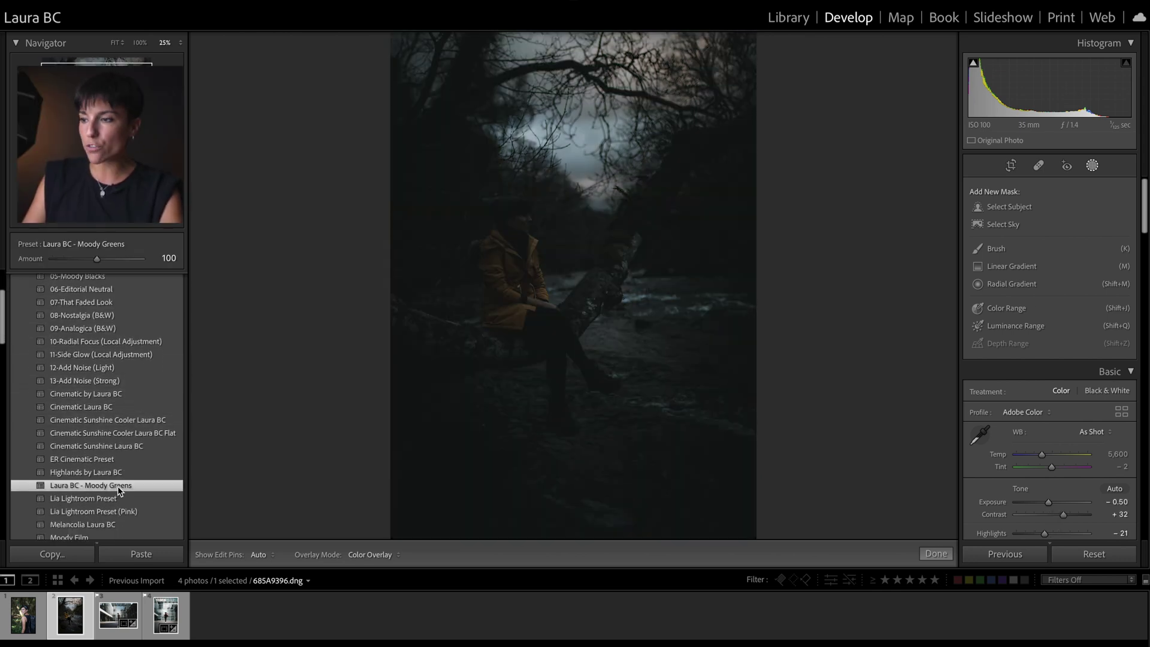
pyautogui.scroll(-4, 1062, 323)
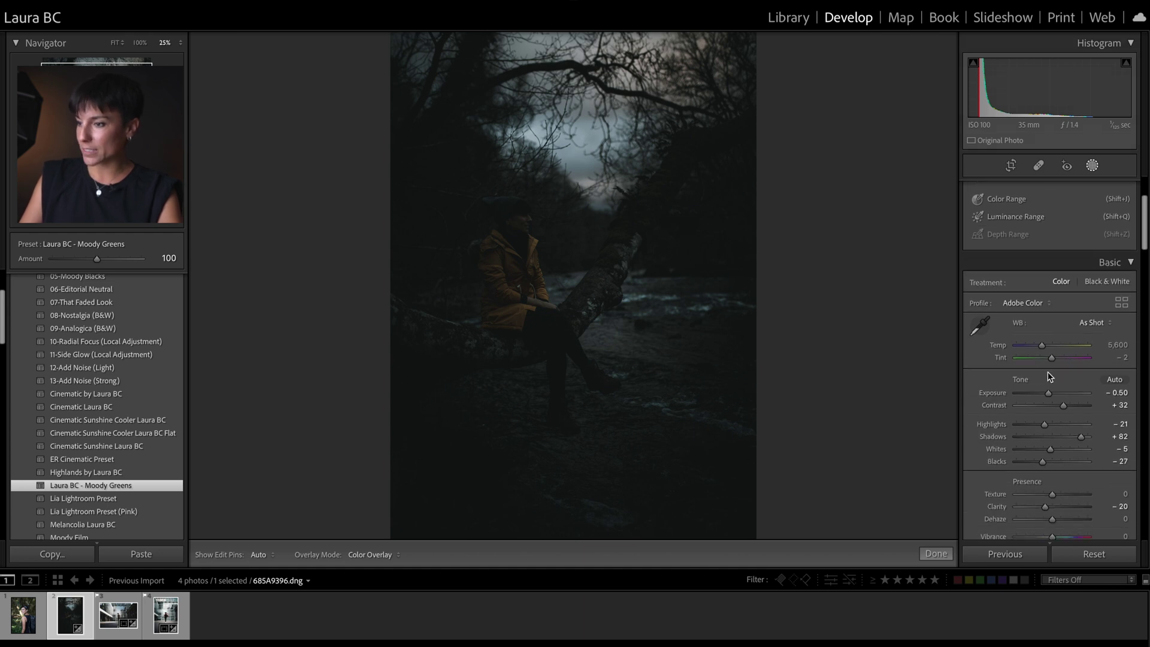
pyautogui.moveTo(1049, 393); pyautogui.dragTo(1060, 393)
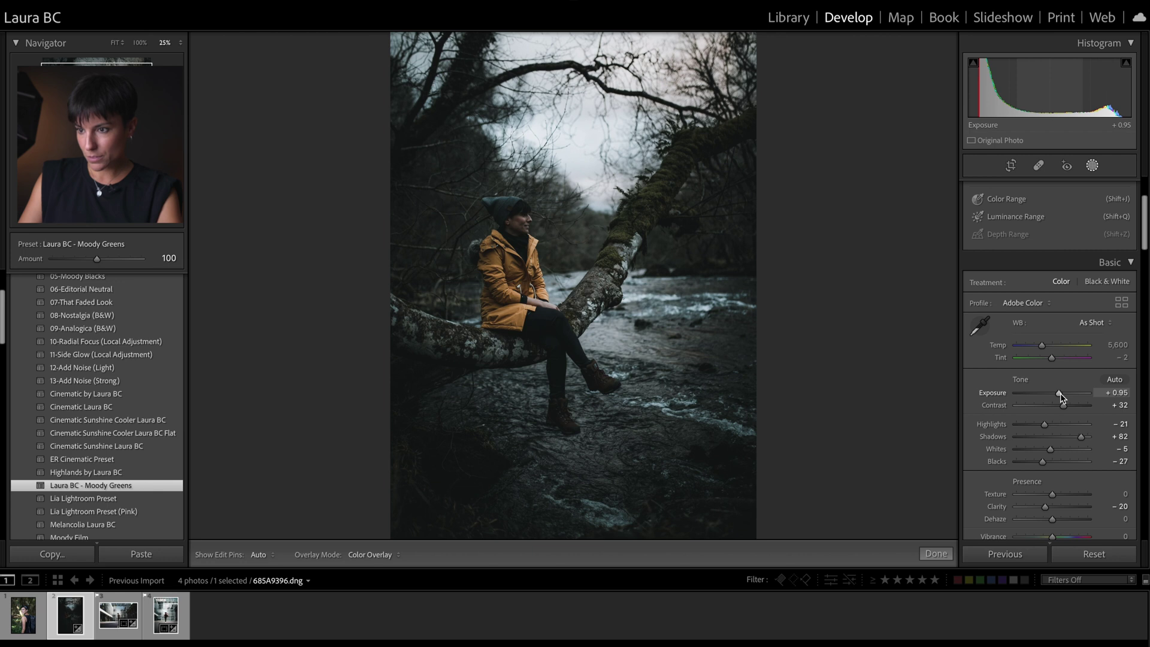
pyautogui.moveTo(1048, 349); pyautogui.dragTo(1049, 345)
pyautogui.moveTo(1059, 393); pyautogui.dragTo(1062, 399)
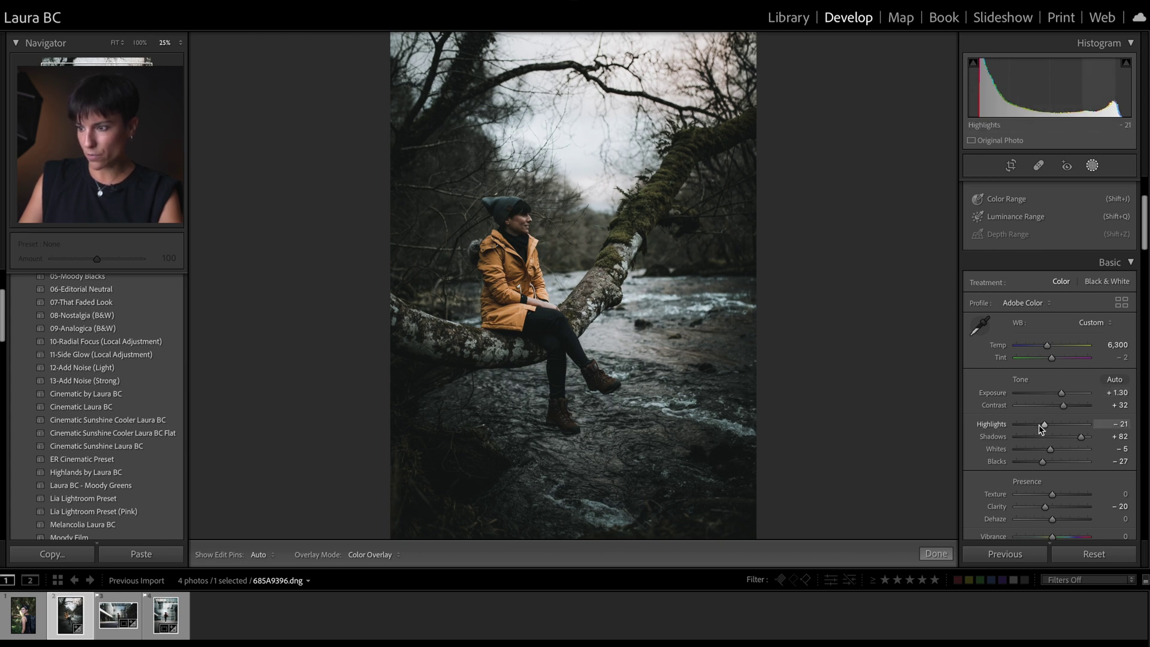
pyautogui.moveTo(1044, 424); pyautogui.dragTo(1028, 428)
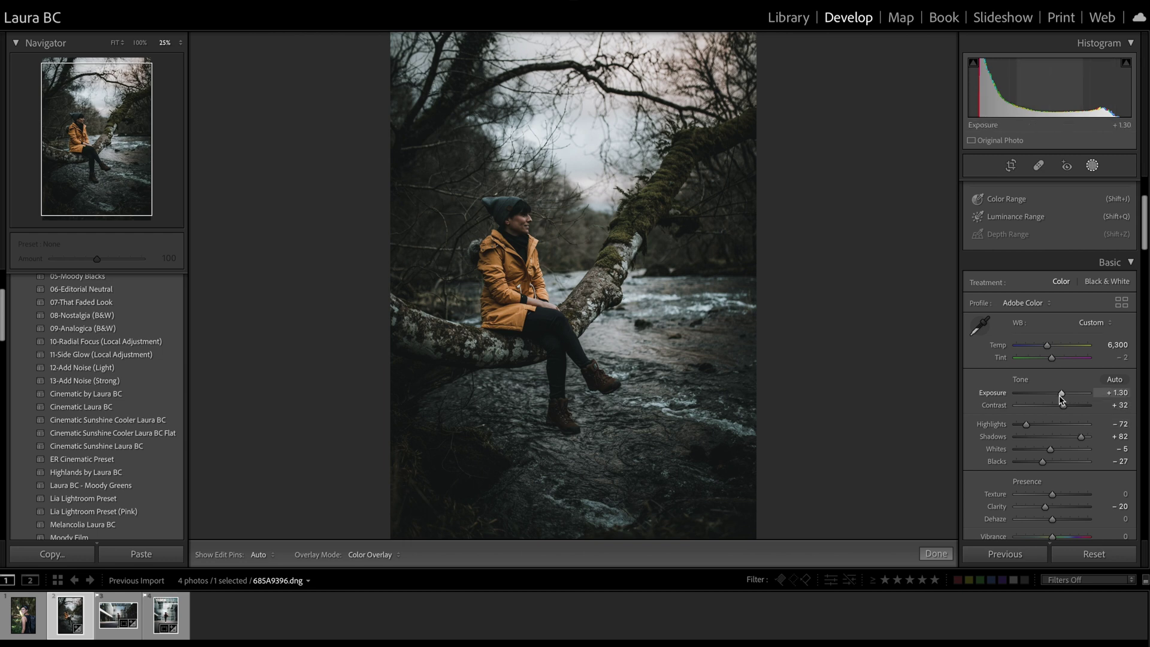
pyautogui.moveTo(1062, 394); pyautogui.dragTo(1064, 395)
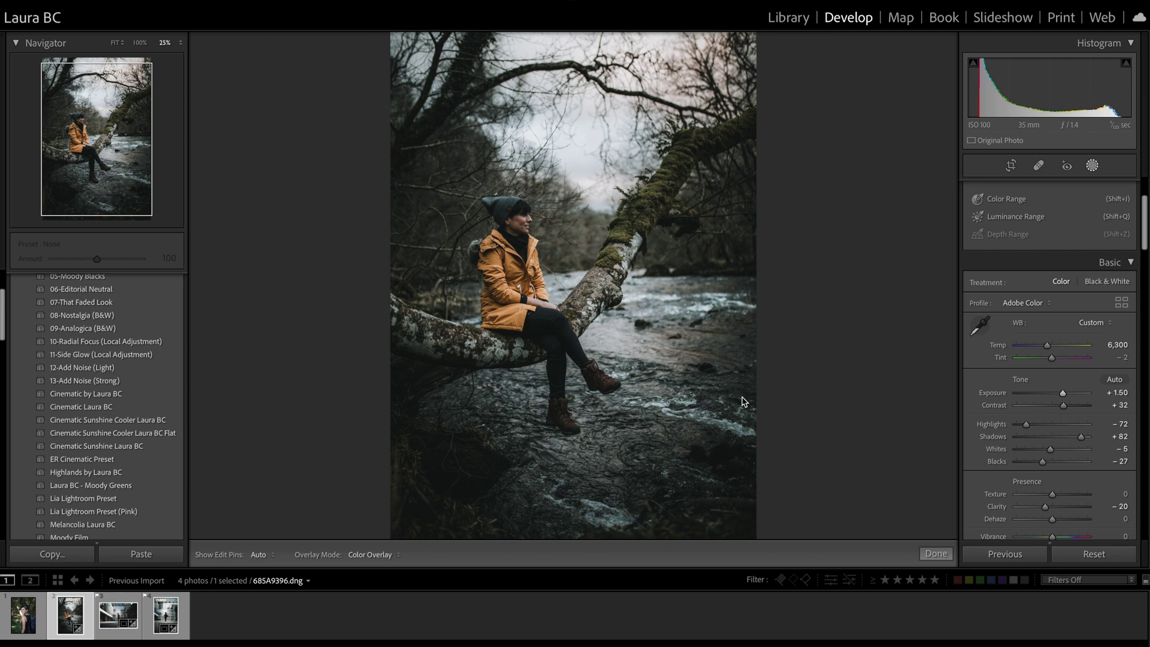
# Create a Select Subject mask of the seated woman
pyautogui.scroll(3, 1015, 225)
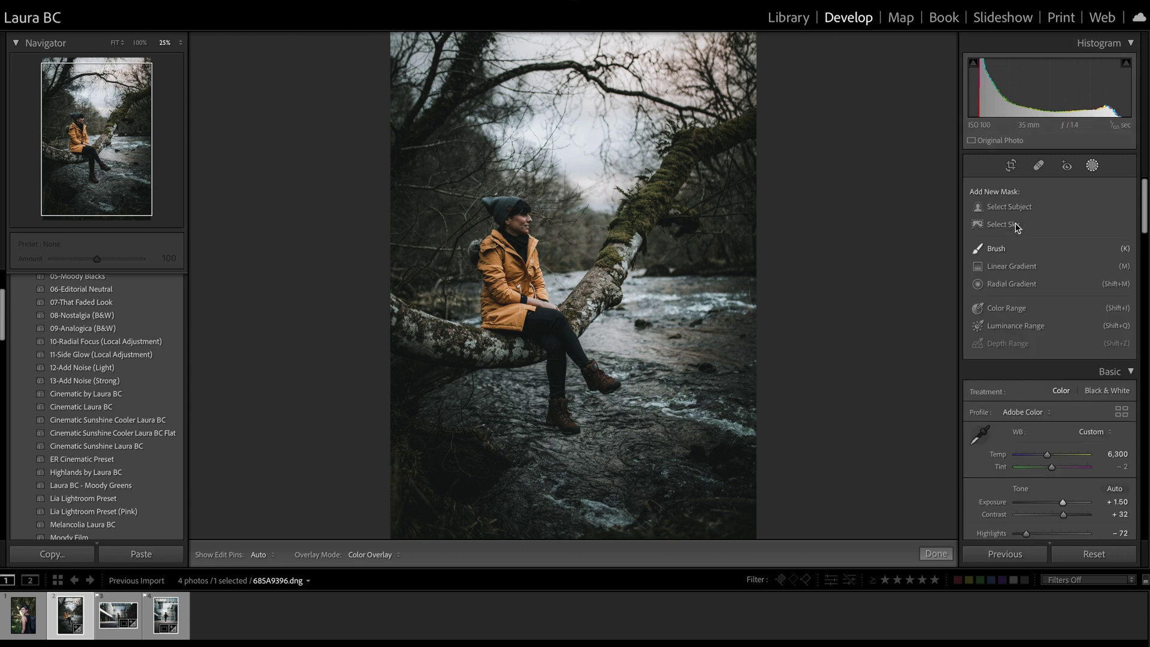
pyautogui.click(1093, 166)
pyautogui.click(1093, 166)
pyautogui.click(1025, 209)
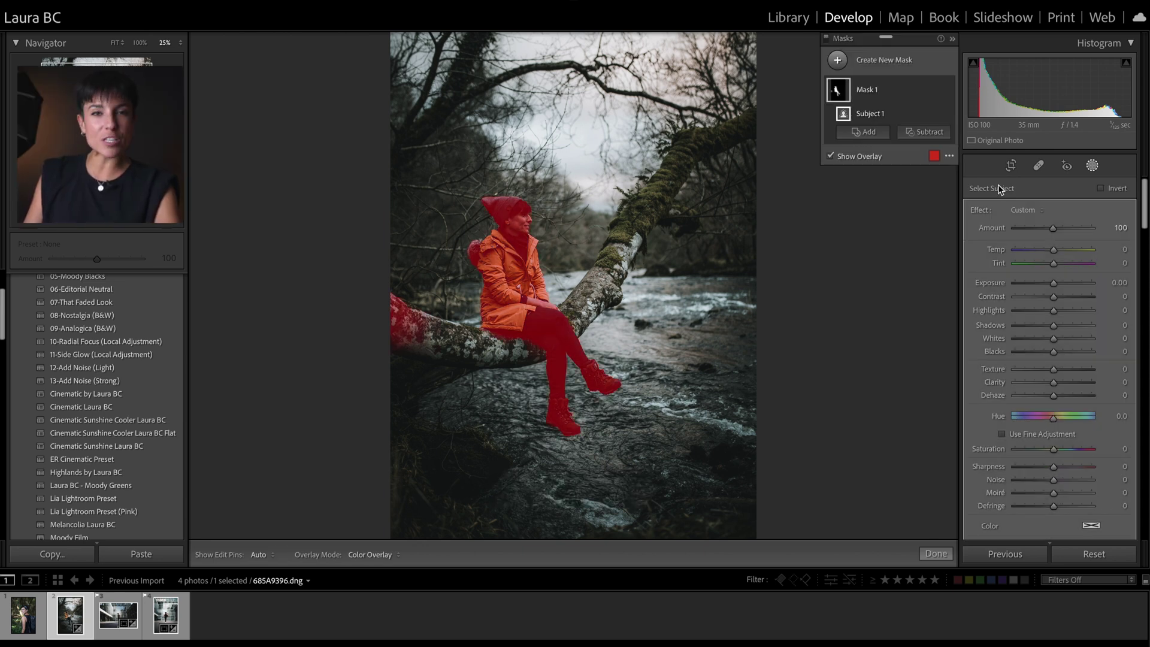
# Erase the left tree branch from the mask with a Subtract brush
pyautogui.click(924, 132)
pyautogui.click(932, 207)
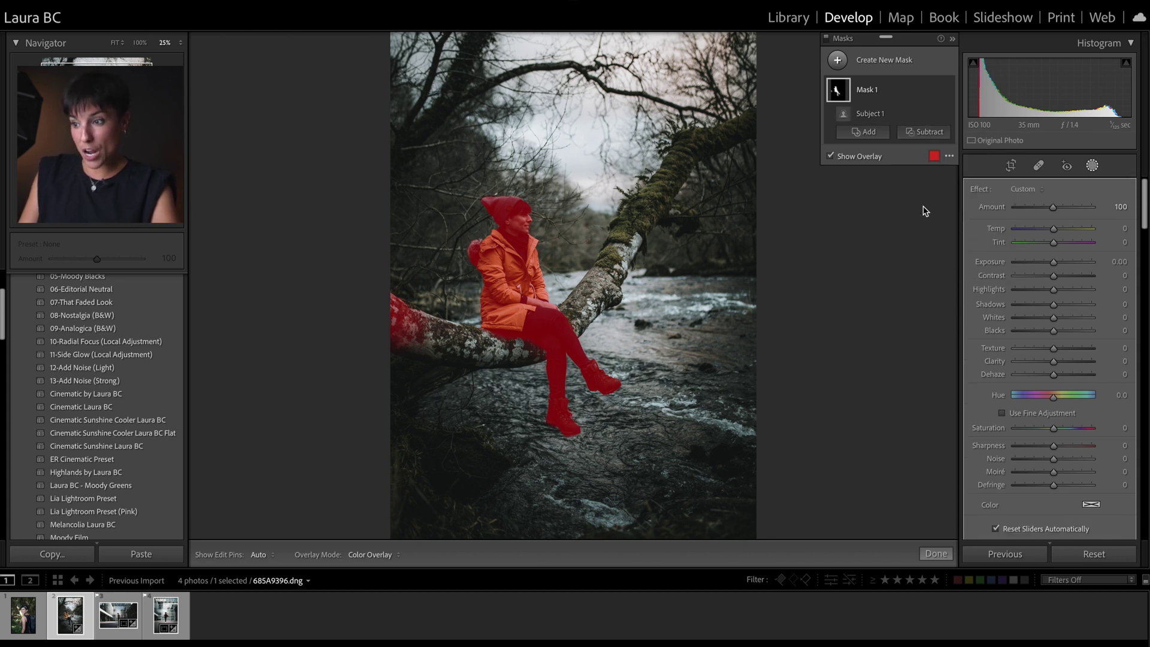
pyautogui.press('h')
pyautogui.moveTo(397, 327); pyautogui.dragTo(406, 336)
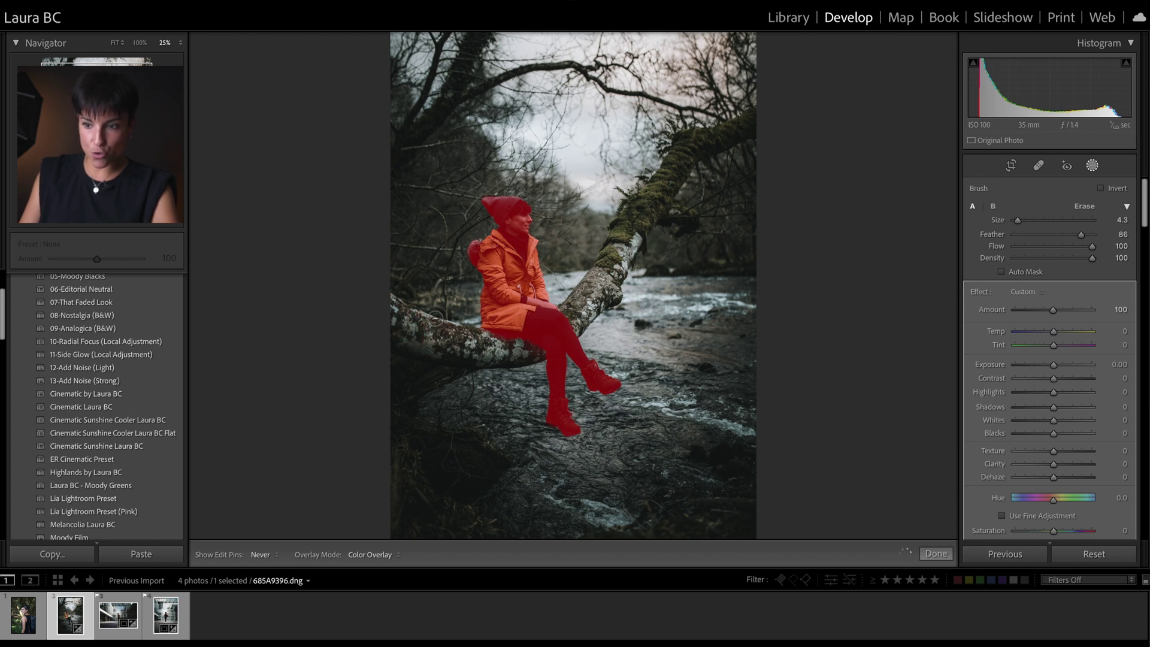
pyautogui.press('h')
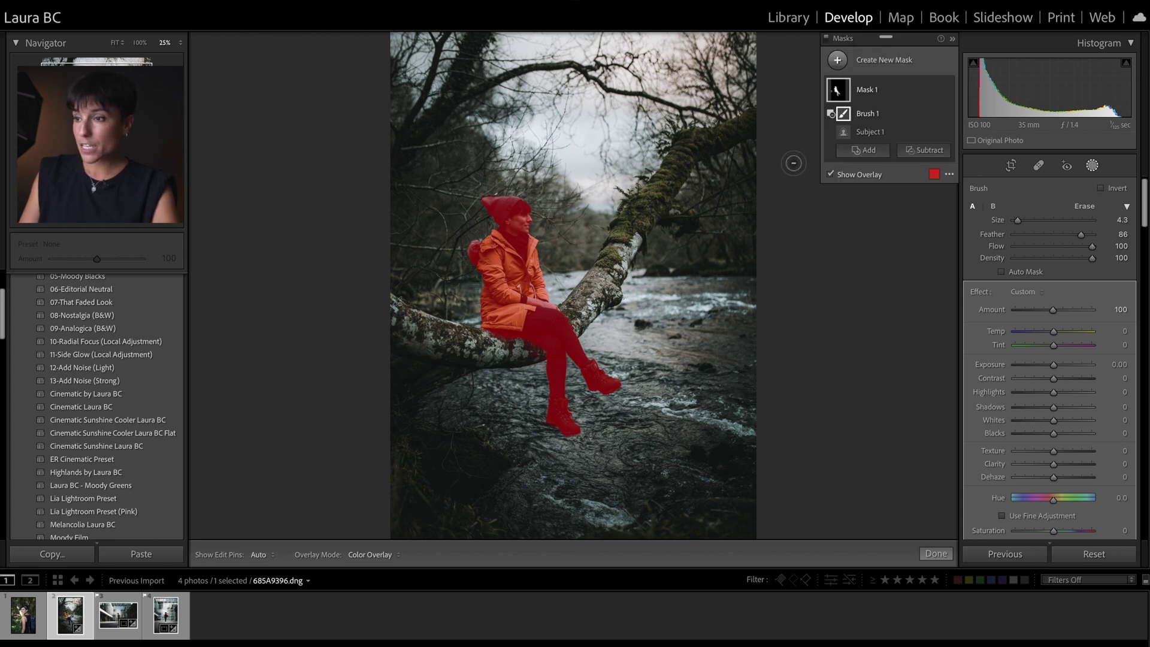
pyautogui.click(936, 92)
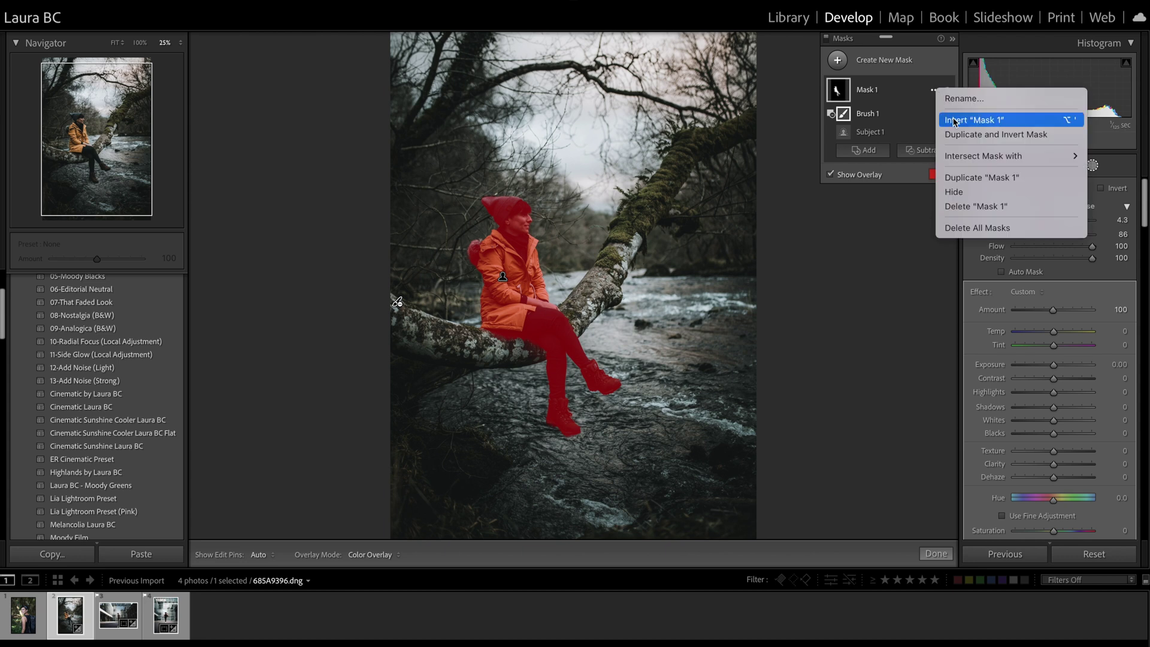
# Invert Mask 1 and intersect it with a radial gradient drawn around the woman
pyautogui.click(955, 118)
pyautogui.click(935, 90)
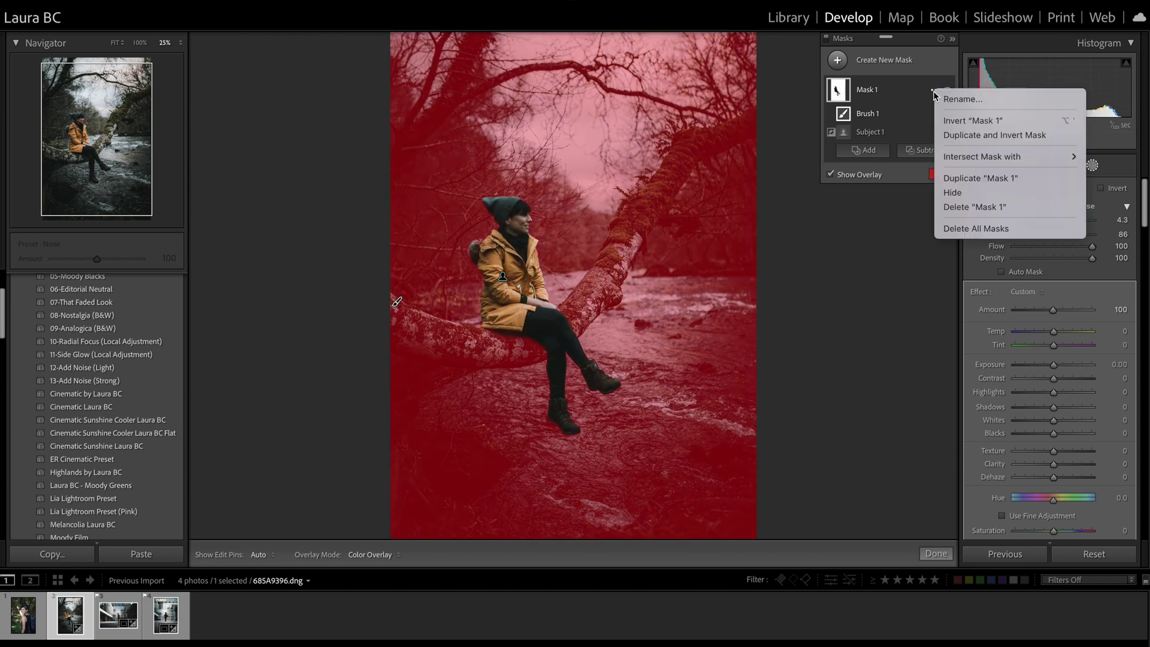
pyautogui.moveTo(964, 159)
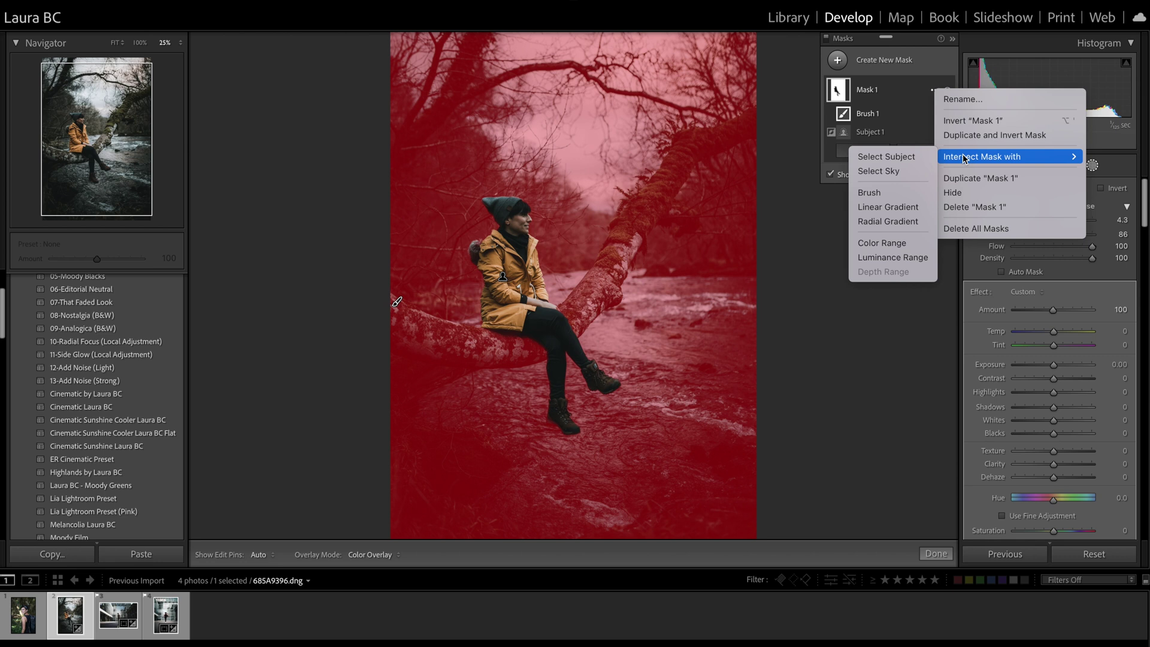
pyautogui.click(888, 221)
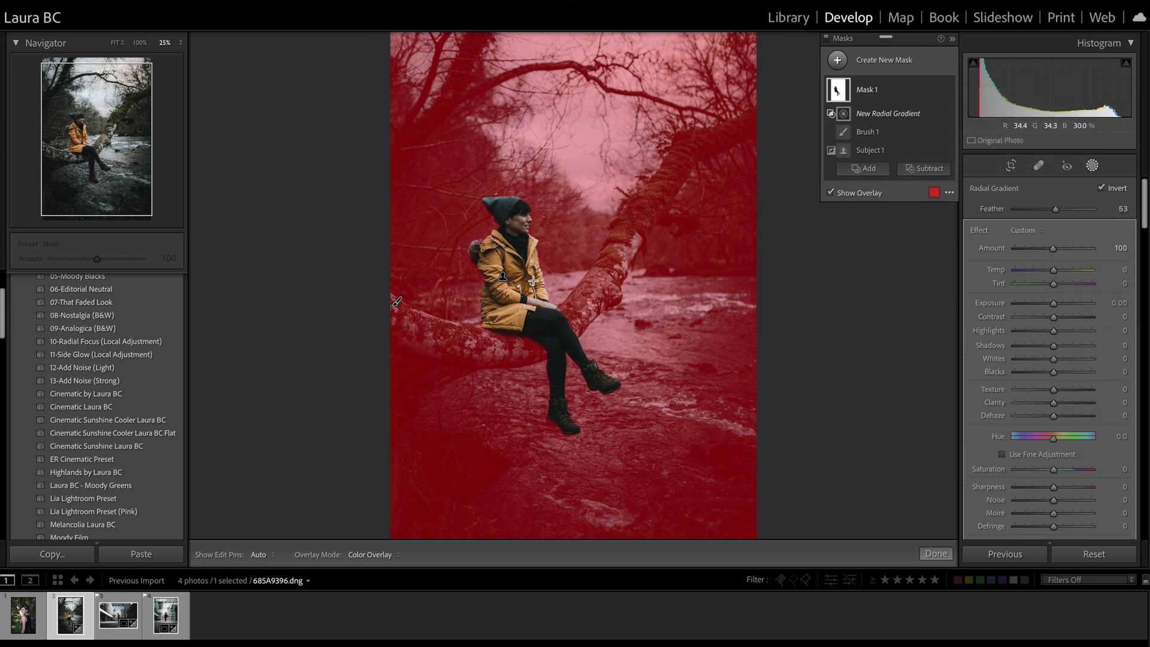
pyautogui.moveTo(524, 282)
pyautogui.mouseDown()
pyautogui.moveTo(590, 381)
pyautogui.moveTo(661, 437)
pyautogui.mouseUp()
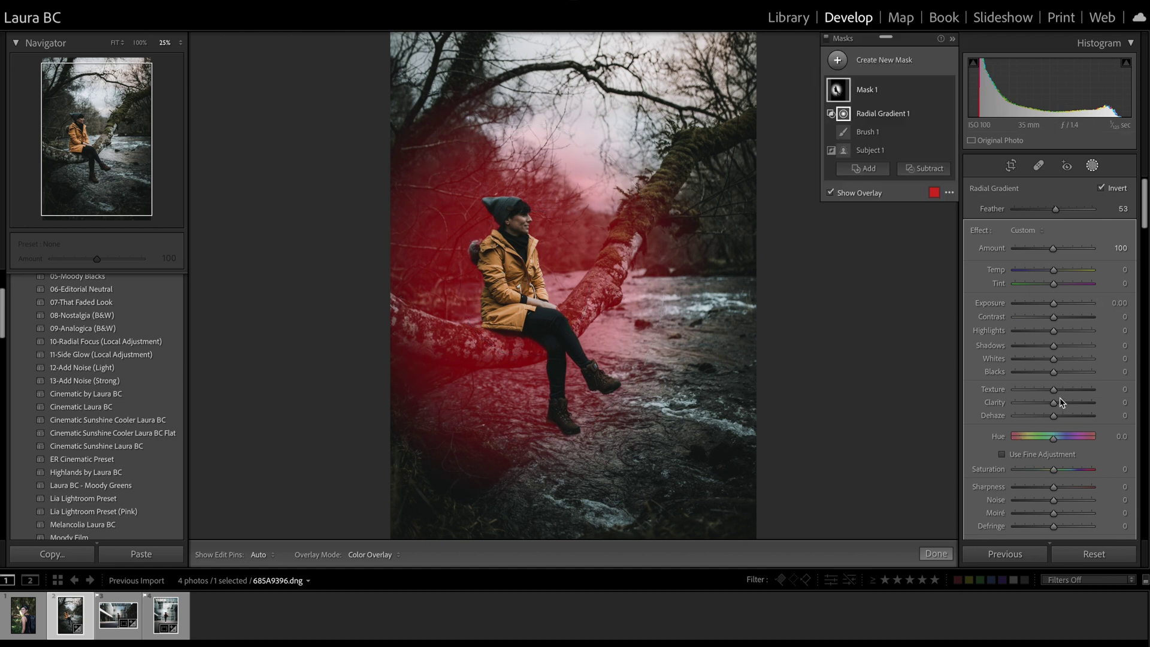
# Hide the mask overlay and give the masked background Dehaze −29 and Temp 13
pyautogui.press('o')
pyautogui.moveTo(1056, 417); pyautogui.dragTo(1039, 417)
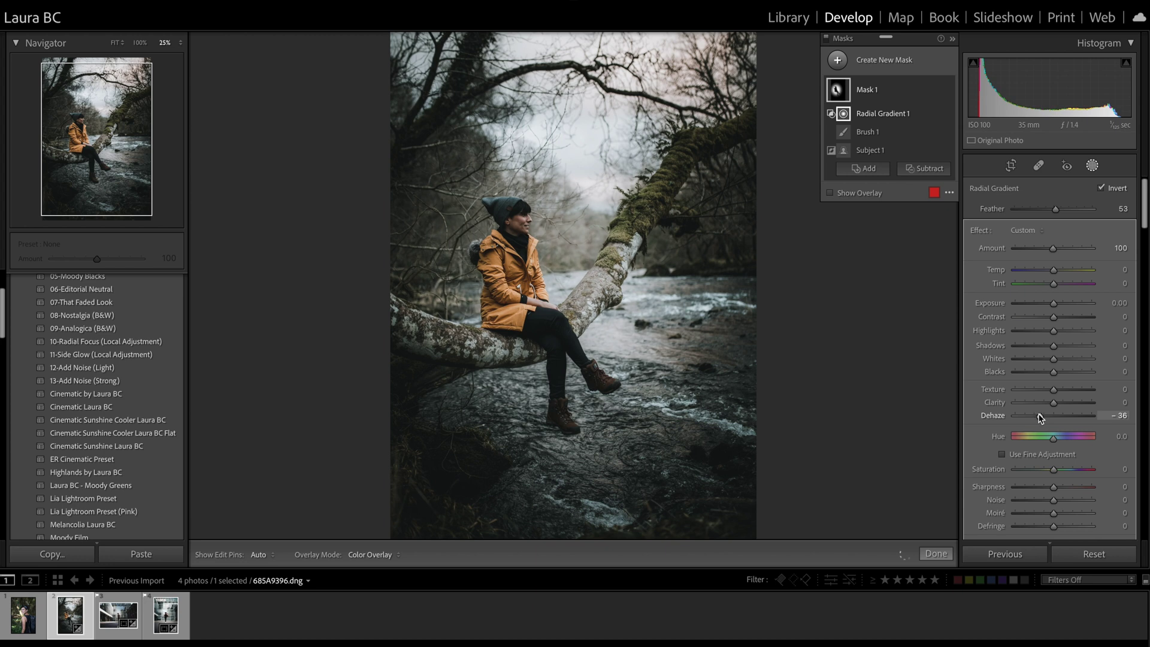
pyautogui.moveTo(1043, 417); pyautogui.dragTo(1039, 417)
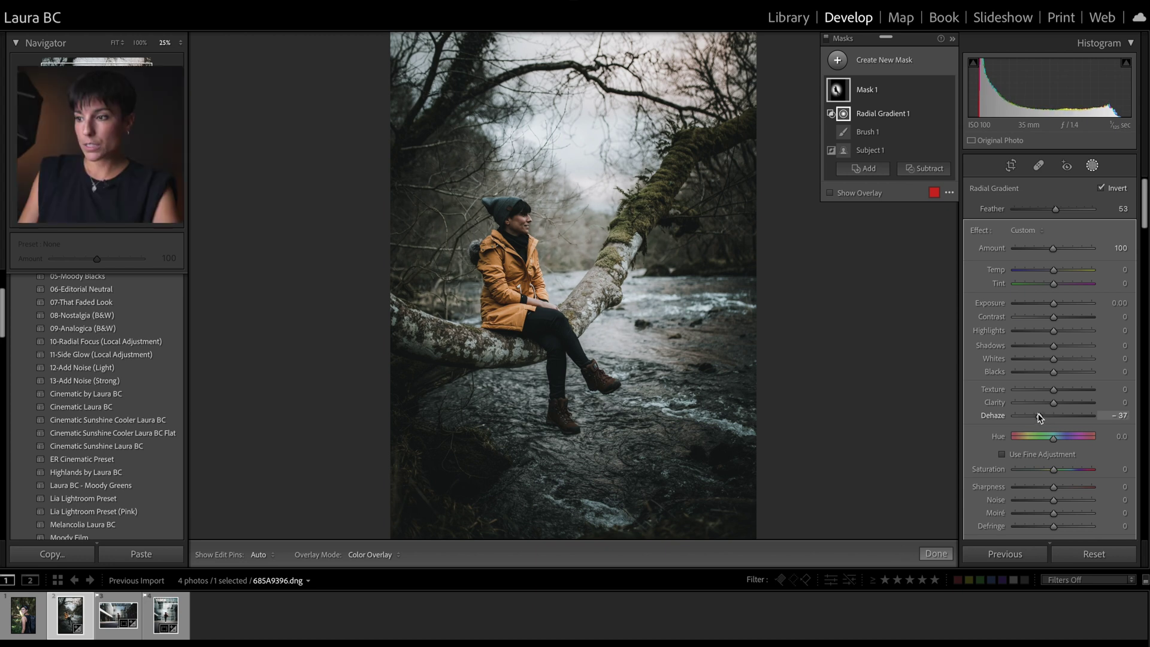
pyautogui.click(1053, 272)
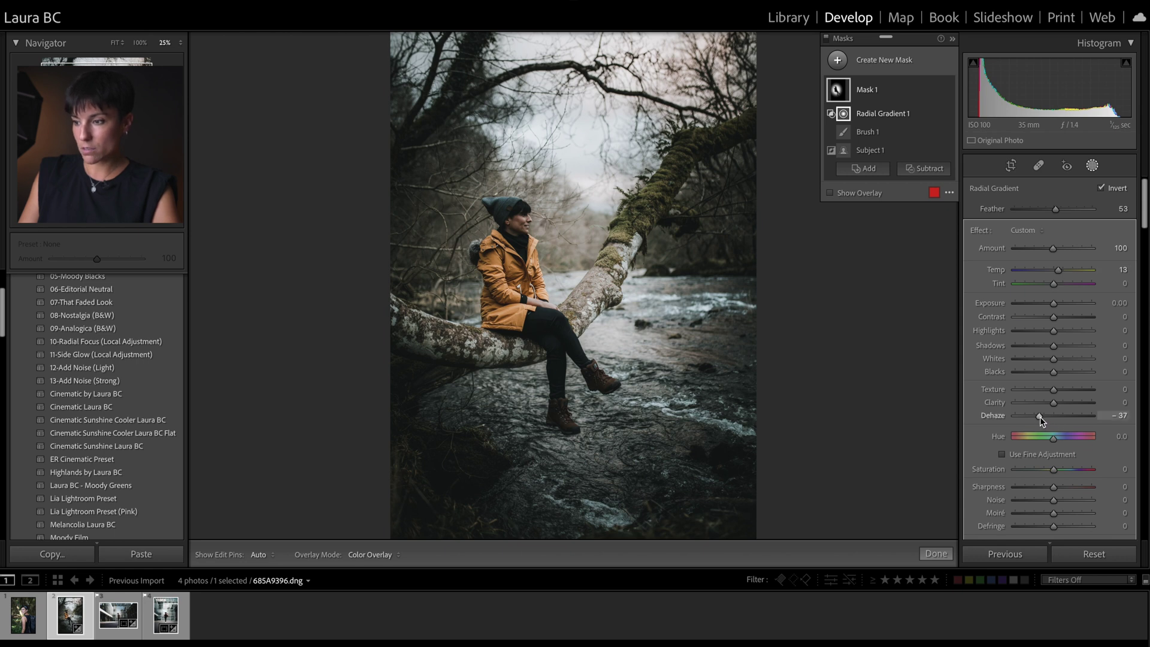
pyautogui.moveTo(1040, 418); pyautogui.dragTo(1042, 421)
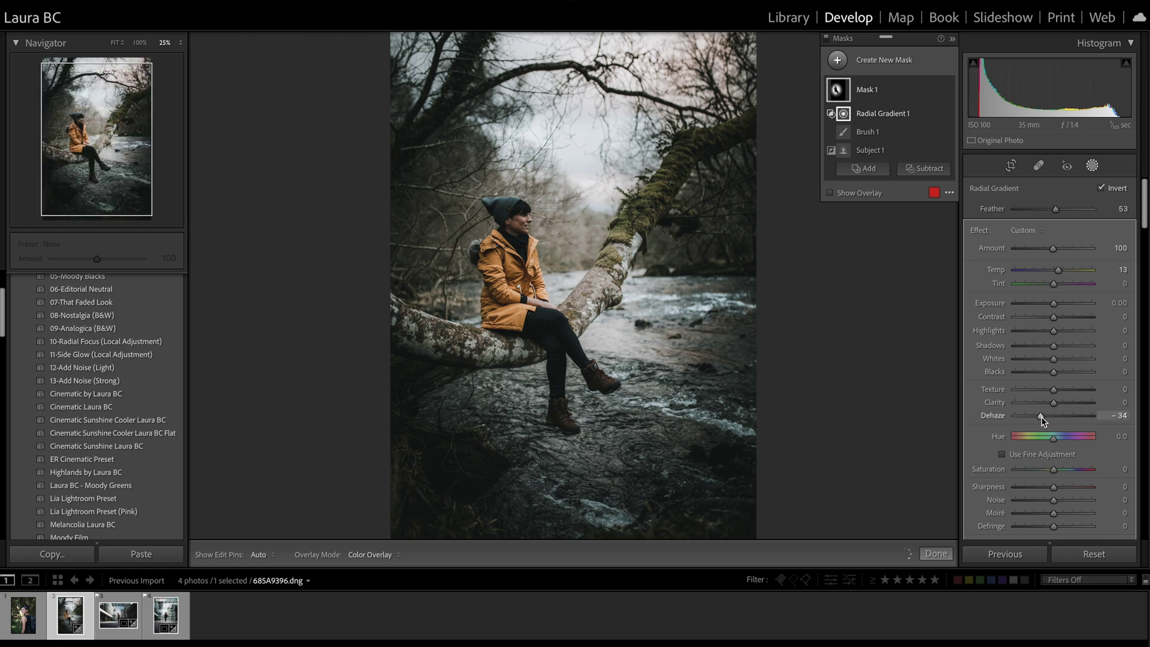
# Toggle Mask 1 off and on twice to compare the forest portrait's halo
pyautogui.click(947, 90)
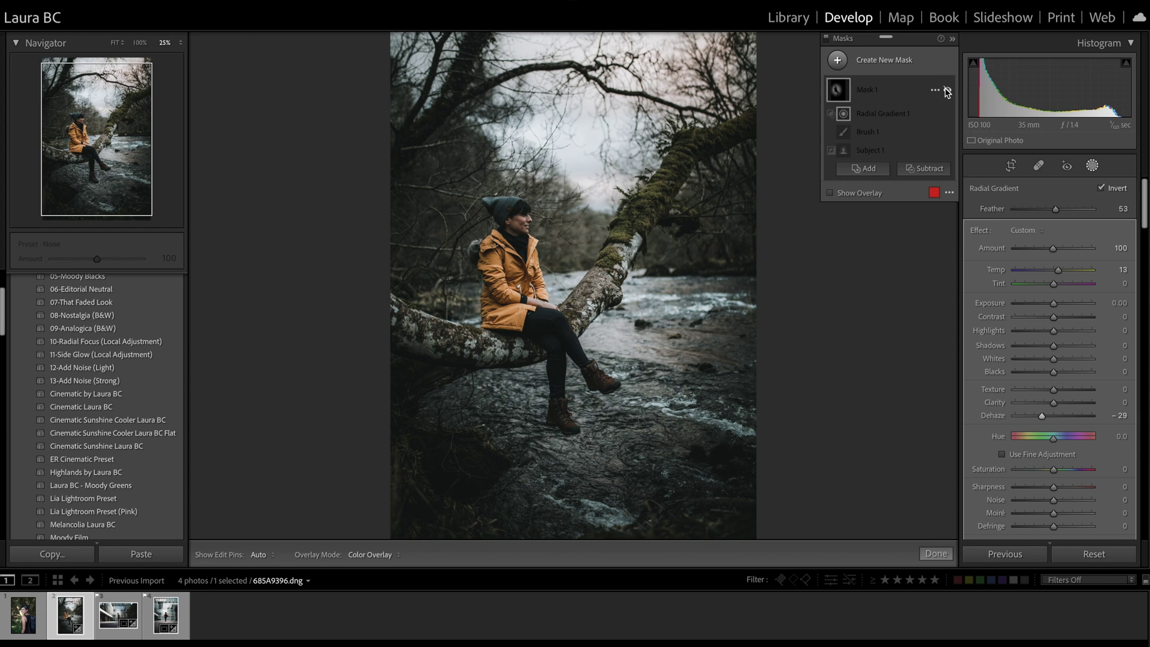
pyautogui.click(946, 90)
pyautogui.click(947, 90)
pyautogui.click(946, 90)
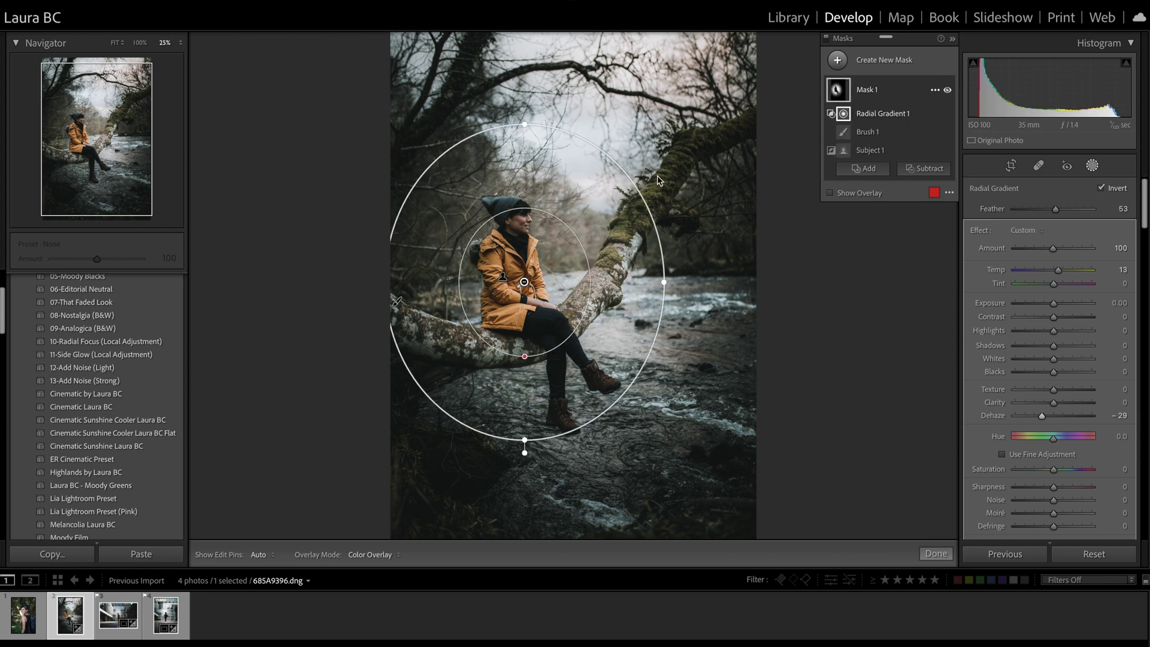
# Browse the filmstrip and open the street portrait 685A2878.dng
pyautogui.click(18, 623)
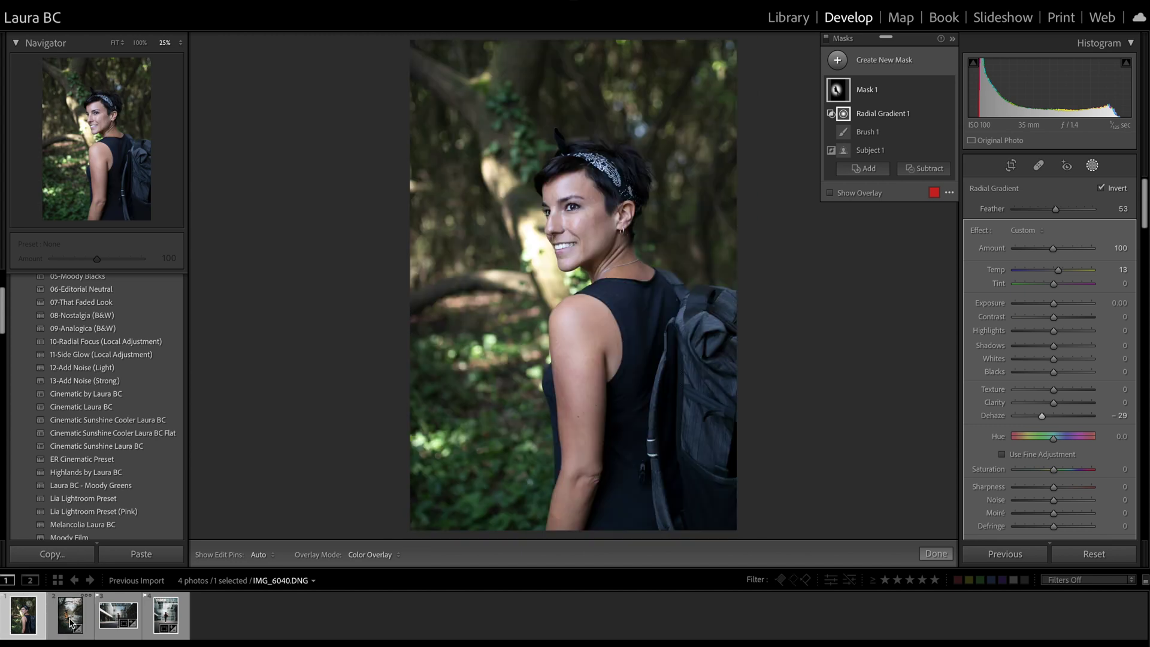
pyautogui.click(60, 624)
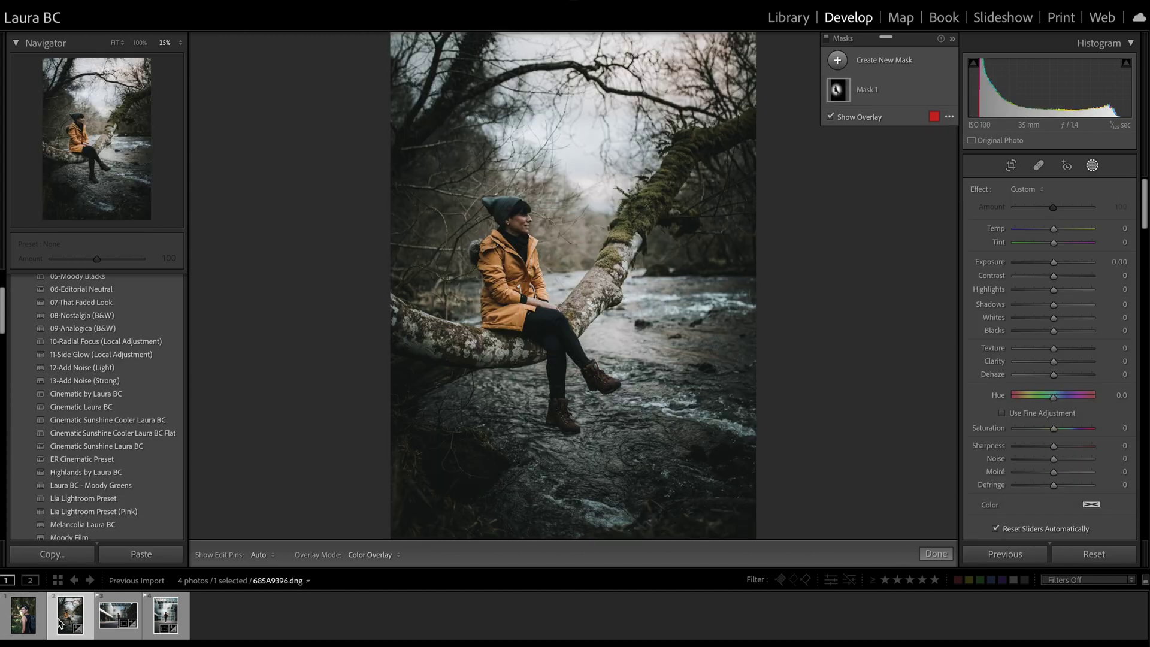
pyautogui.click(167, 615)
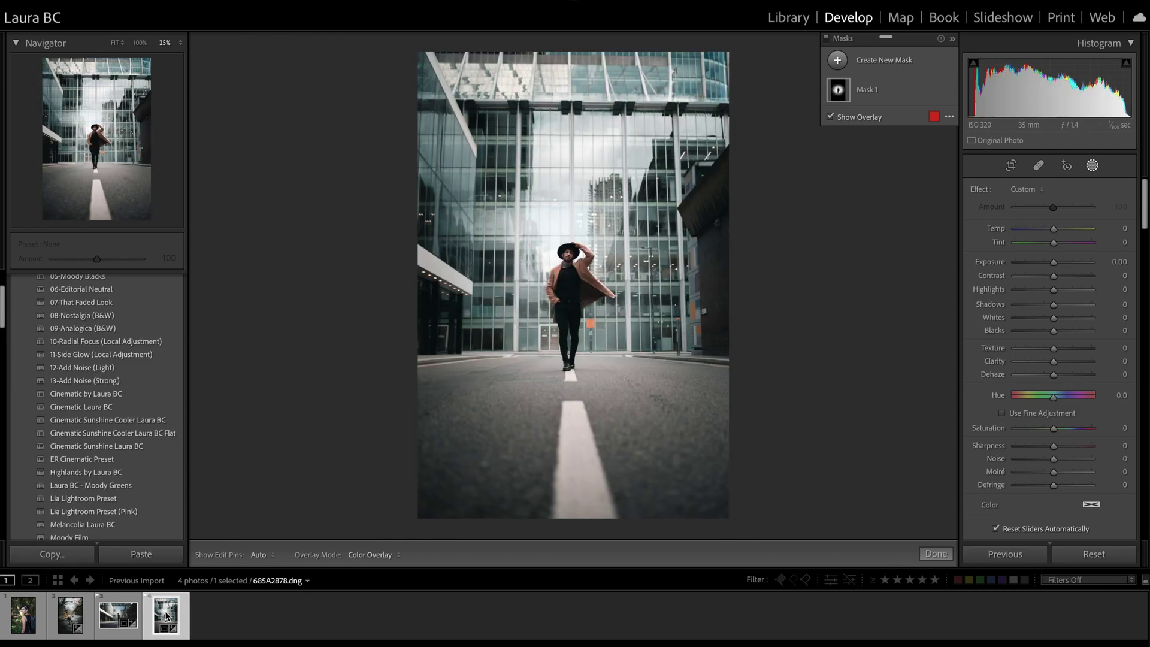